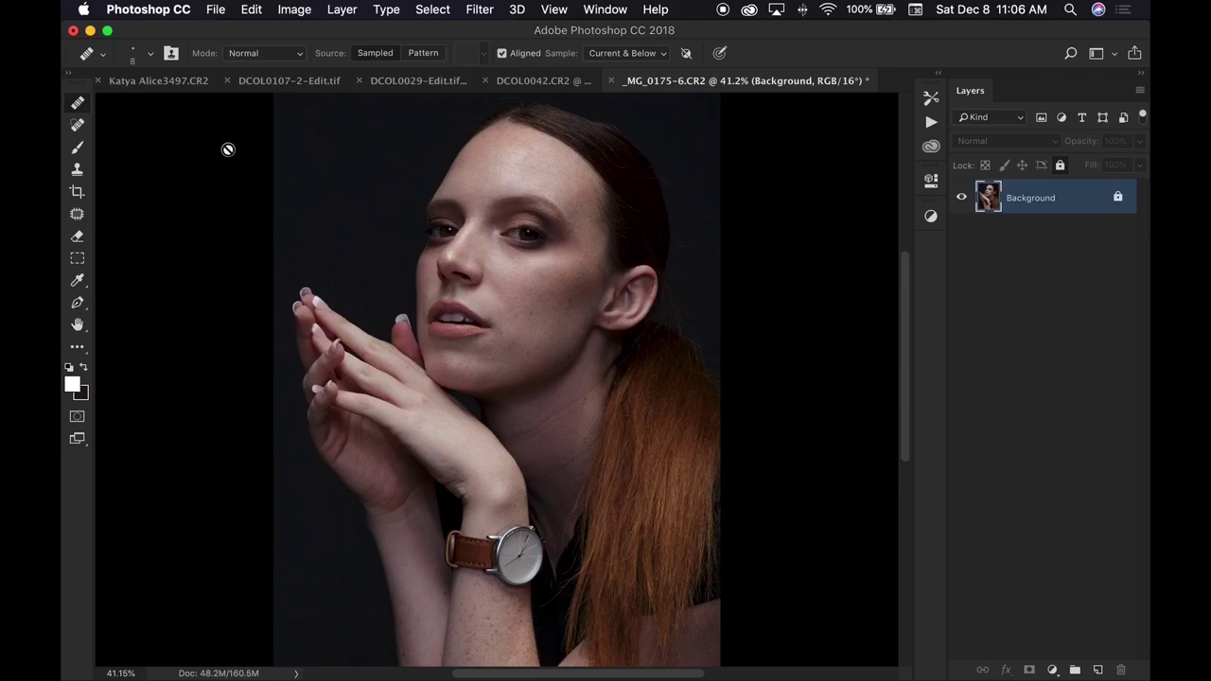
Review Photoshop's Tool preferences and confirm them.
left_click(149, 12)
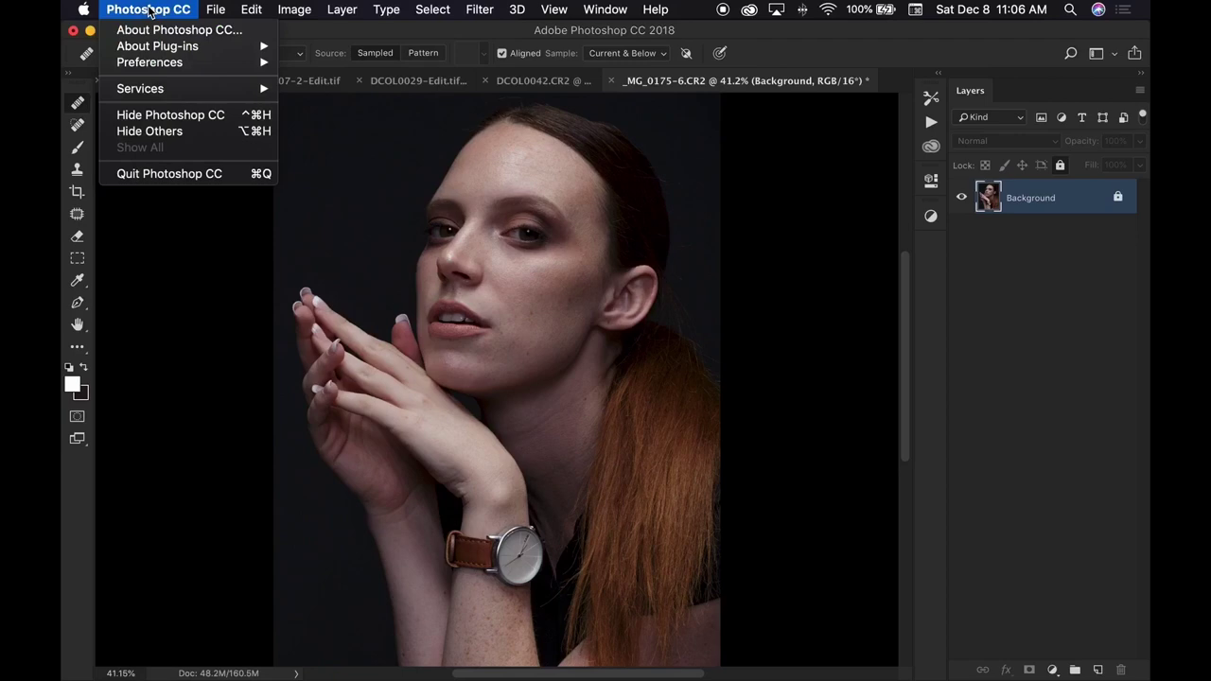
mouse_move(159, 64)
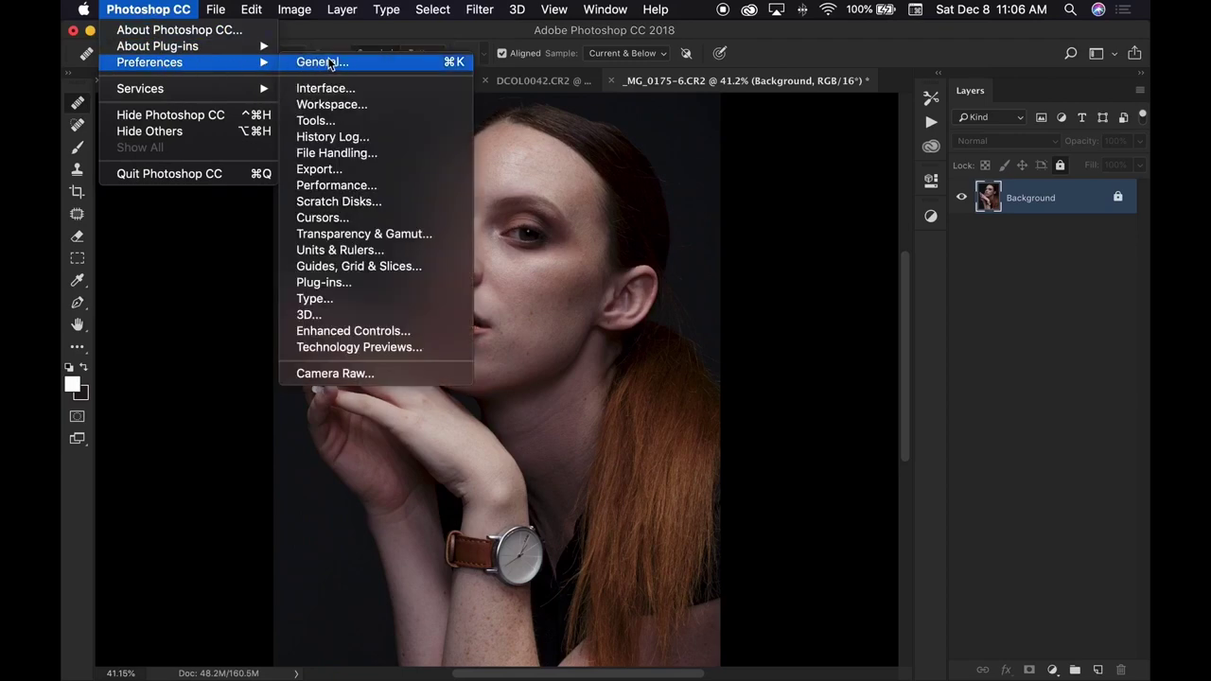
left_click(327, 123)
key("i")
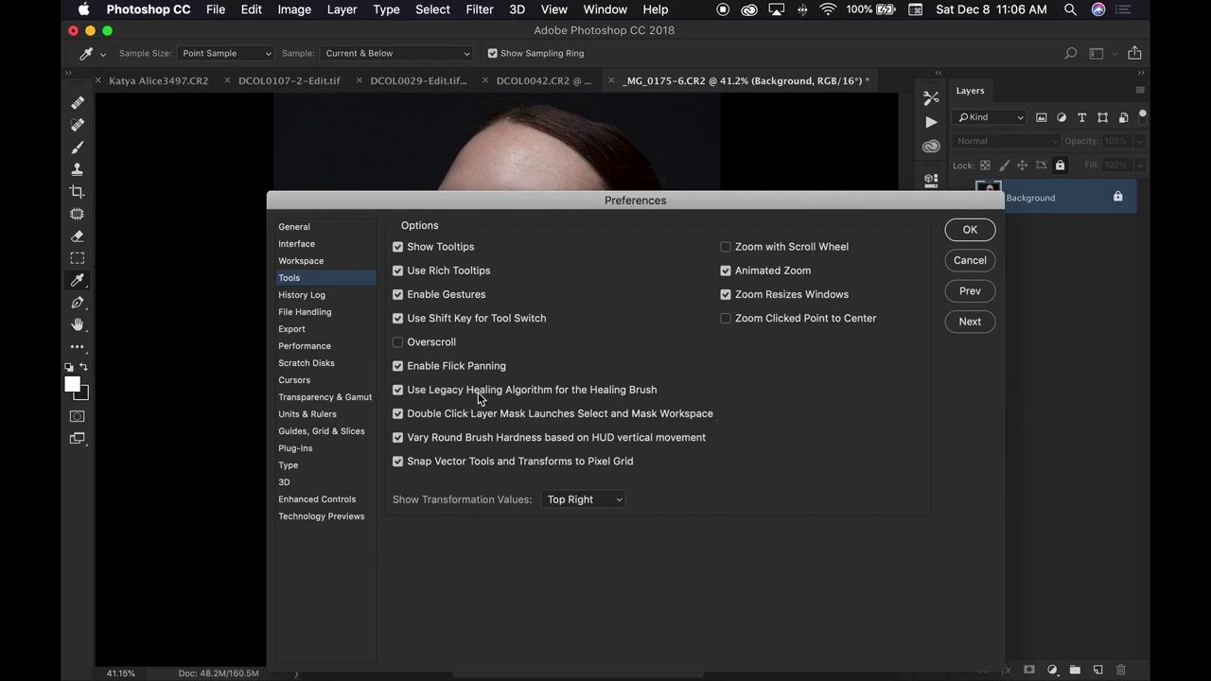
left_click(974, 230)
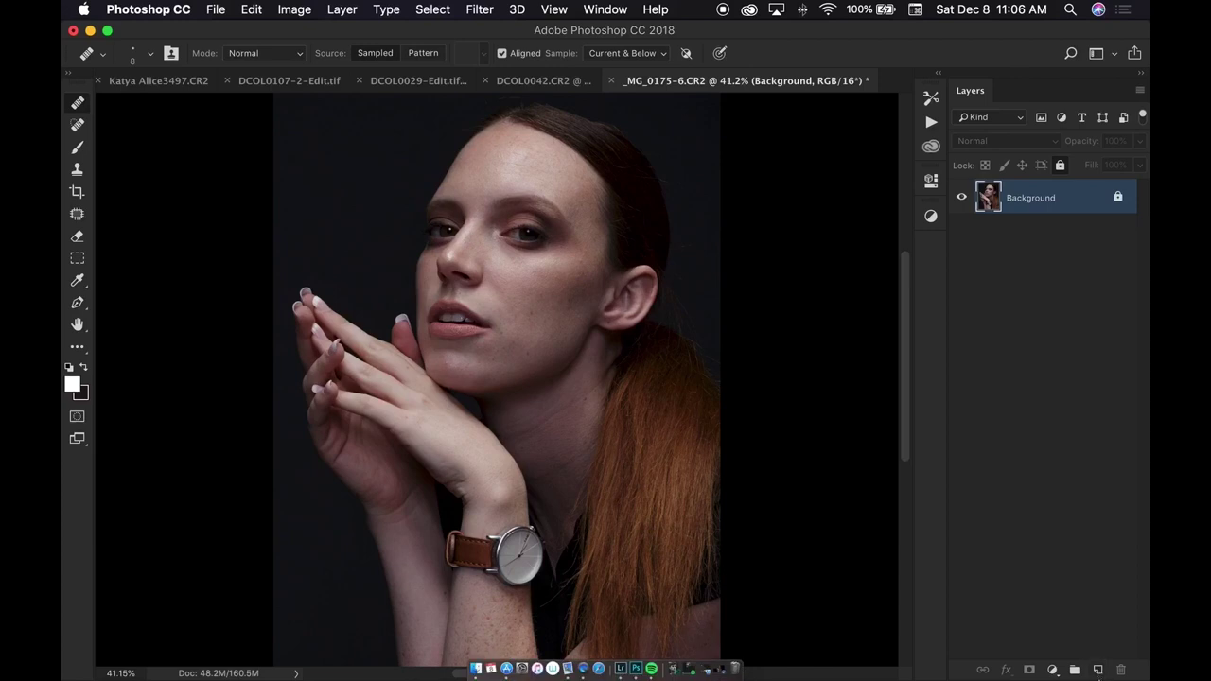
Add two new layers above the Background and name them Skin and Hair.
left_click(1097, 669)
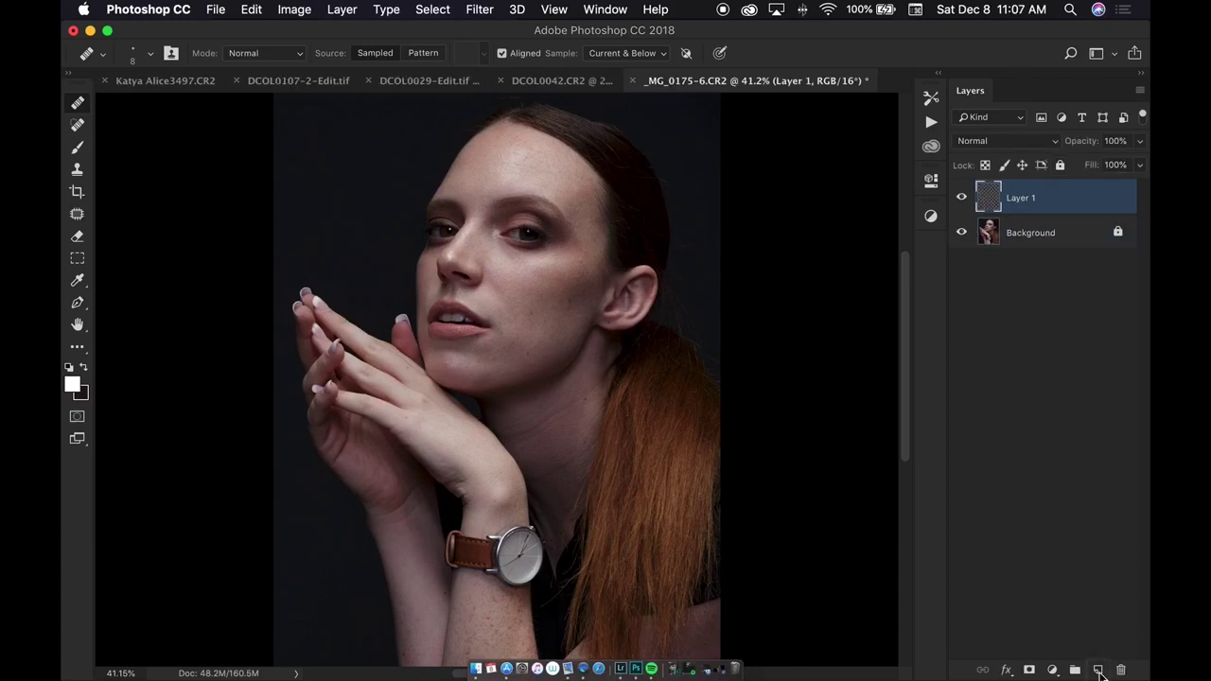
left_click(1097, 669)
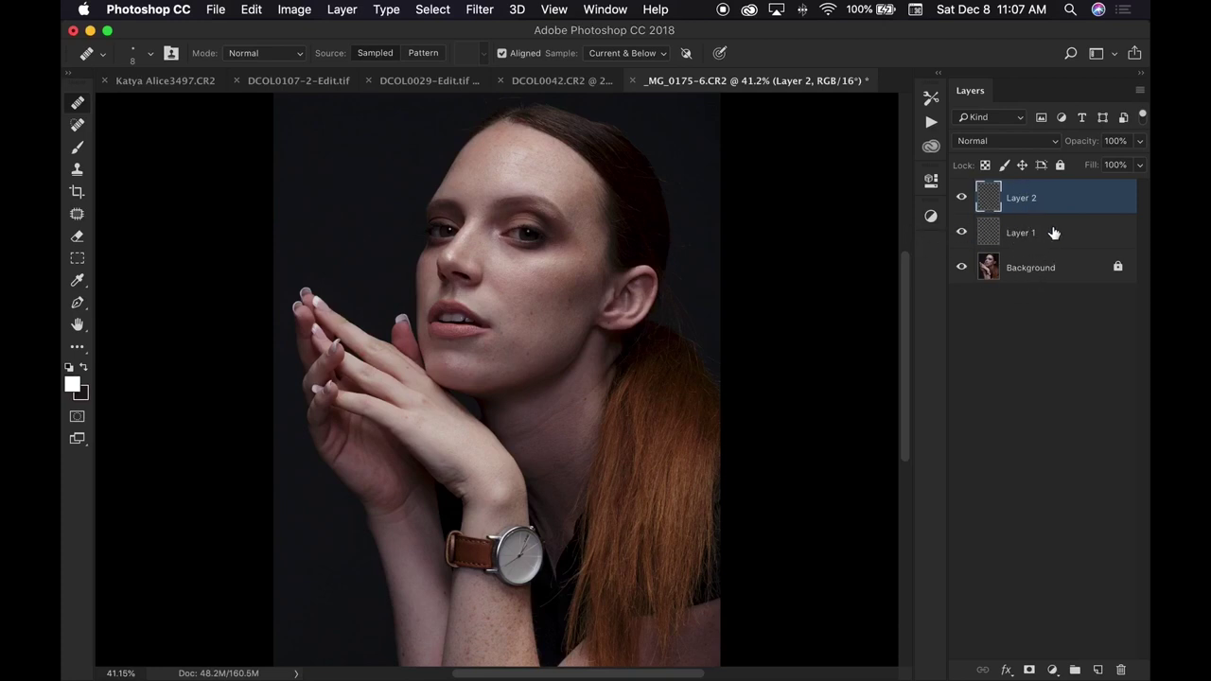
double_click(1022, 232)
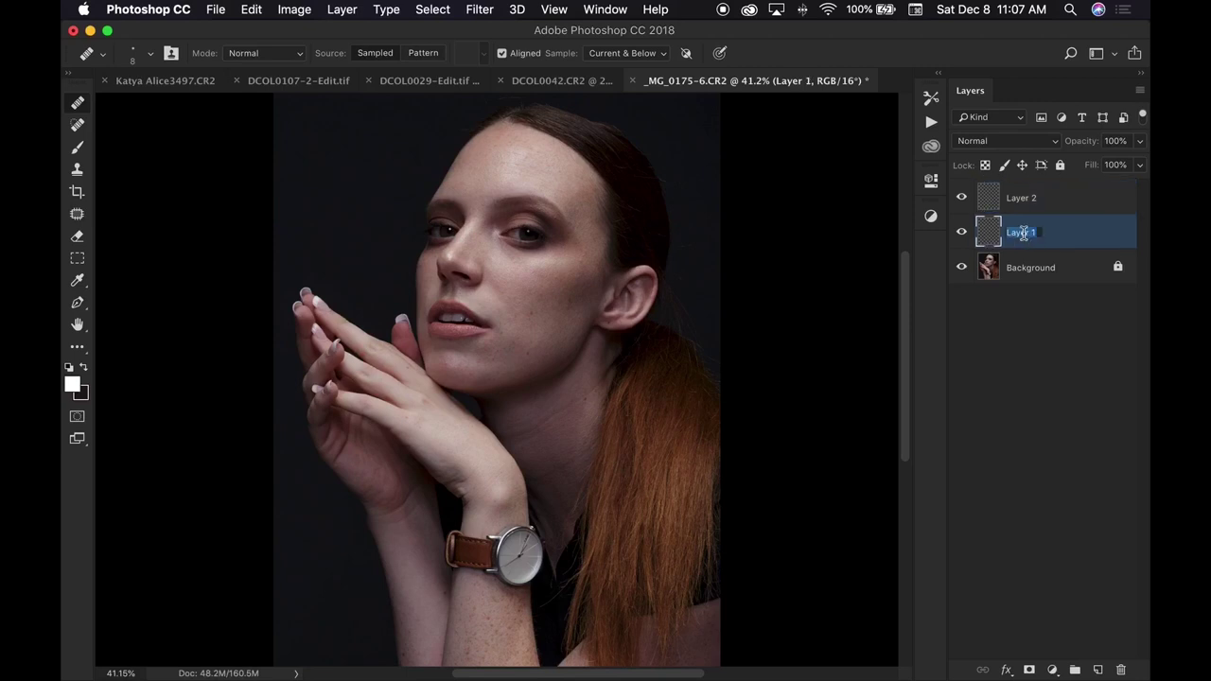
type("Skin")
key("Return")
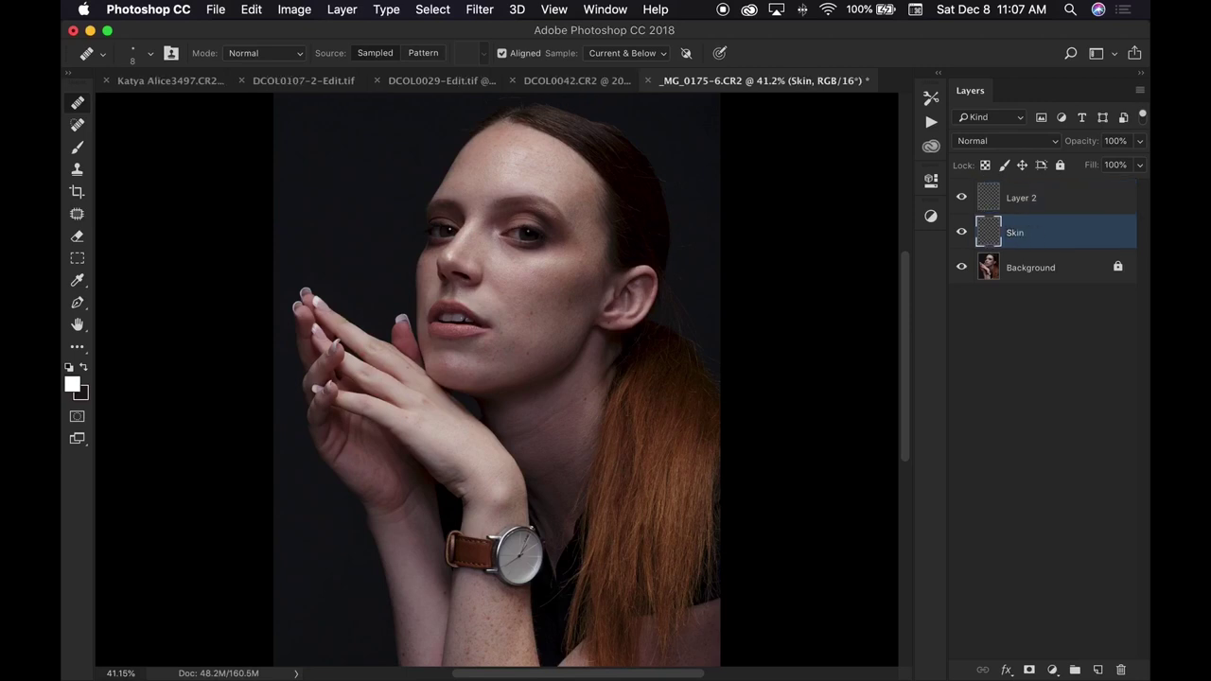
double_click(1023, 198)
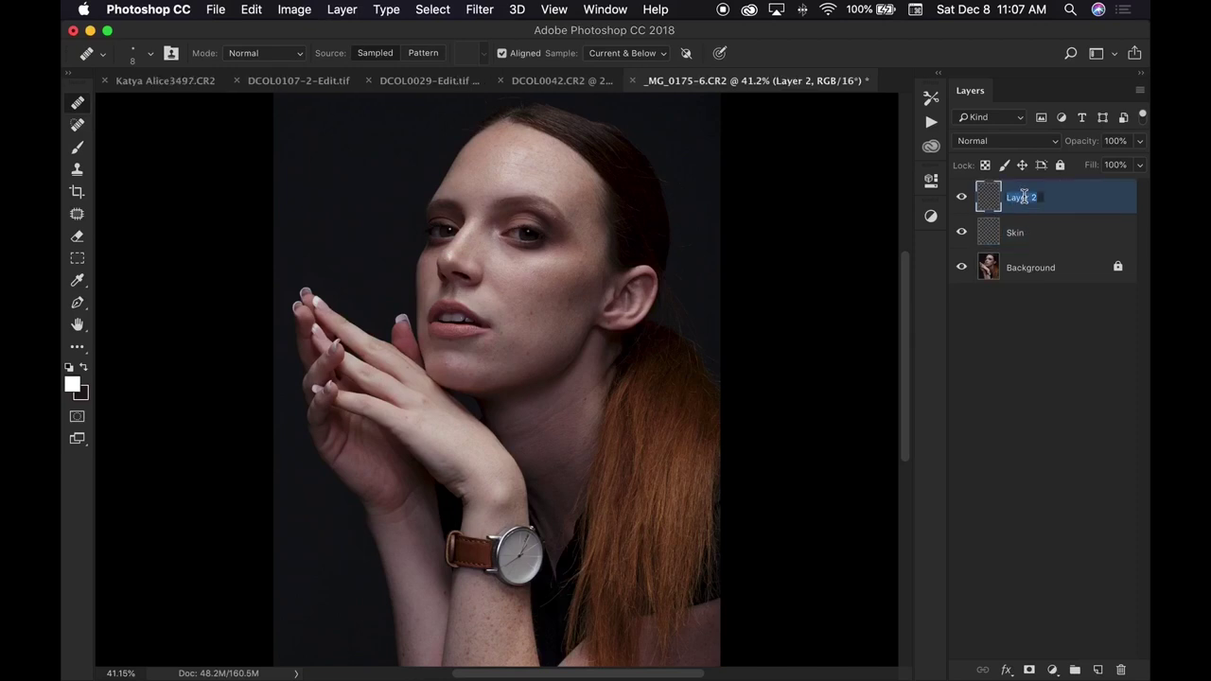
type("Hair")
key("Return")
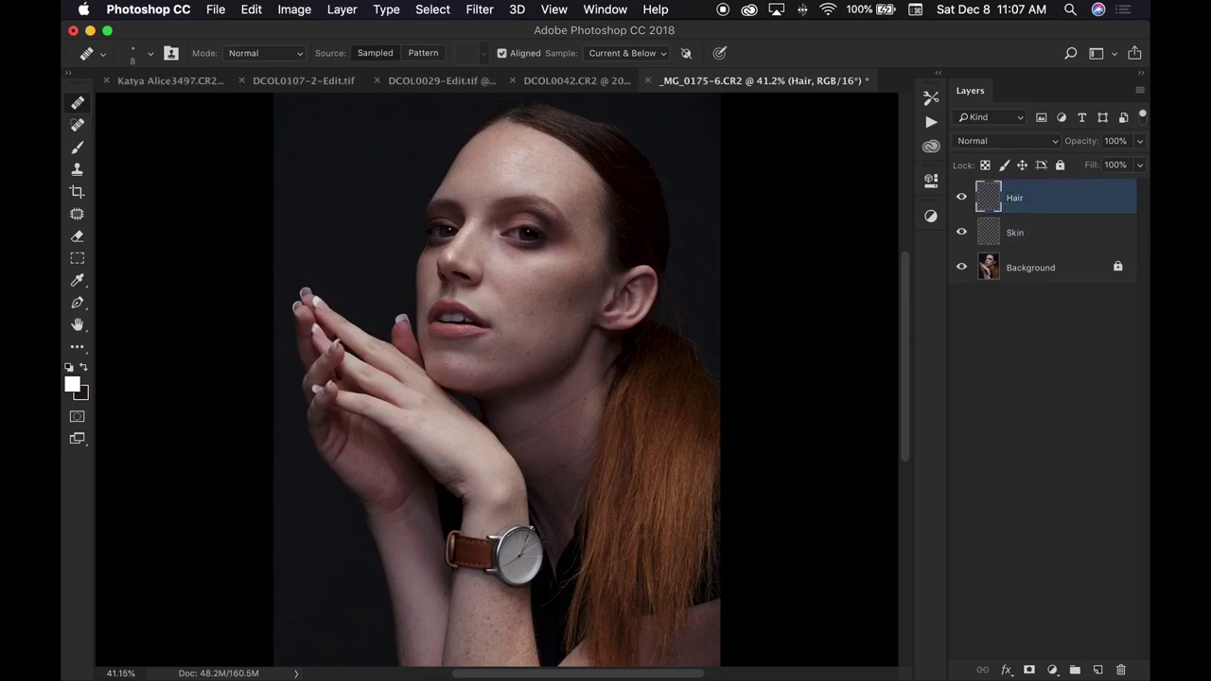
Group the Skin and Hair layers into a group named 'Clean' and expand it.
left_click(1062, 235, "shift")
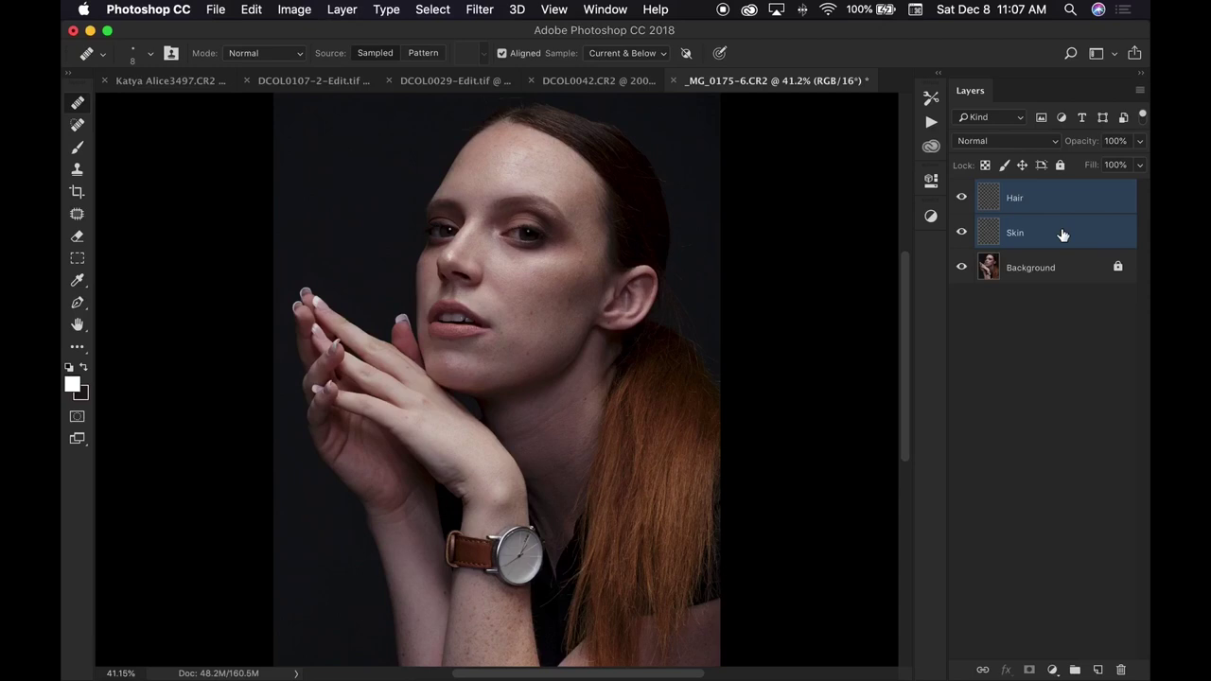
key("super+g")
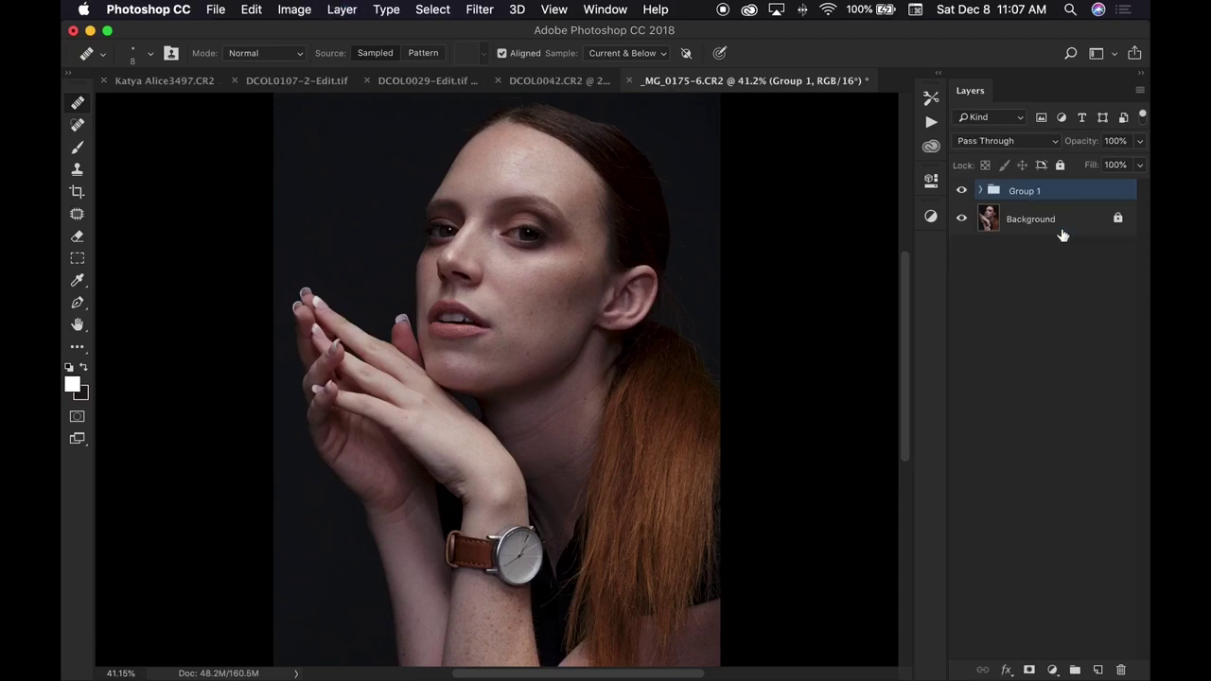
double_click(1027, 192)
type("Clean")
key("Return")
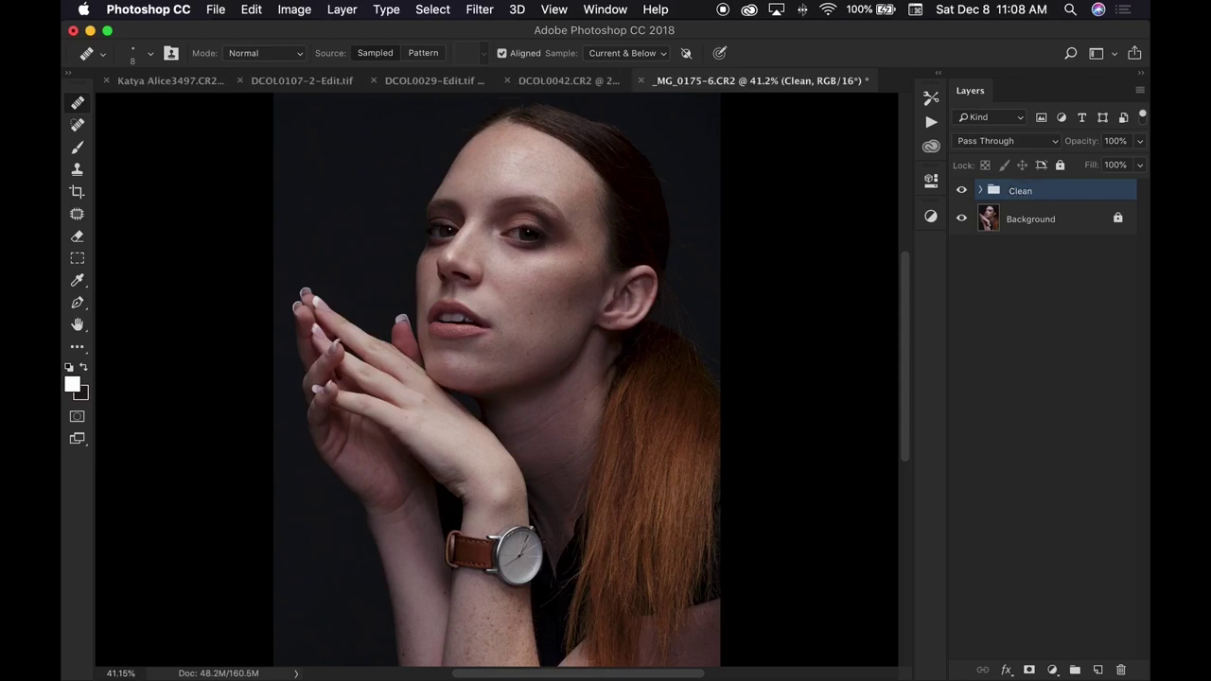
left_click(981, 191)
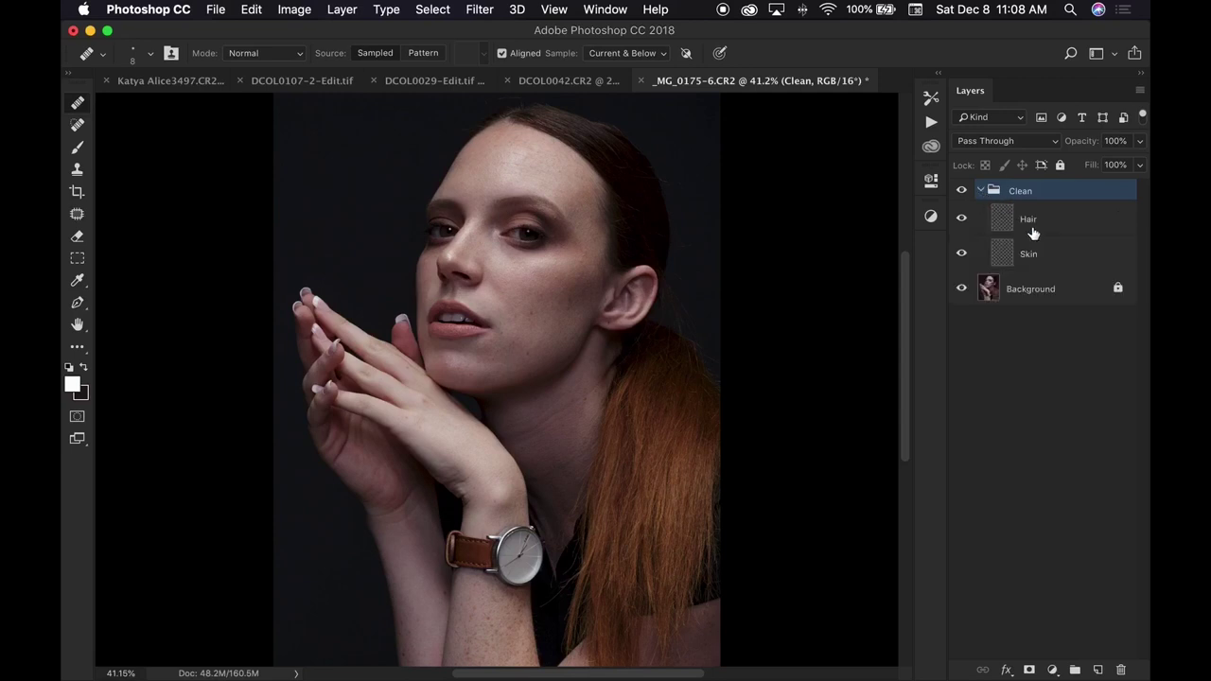
Target the Skin layer and check the brush is 8 px at 0% hardness.
left_click(1006, 257)
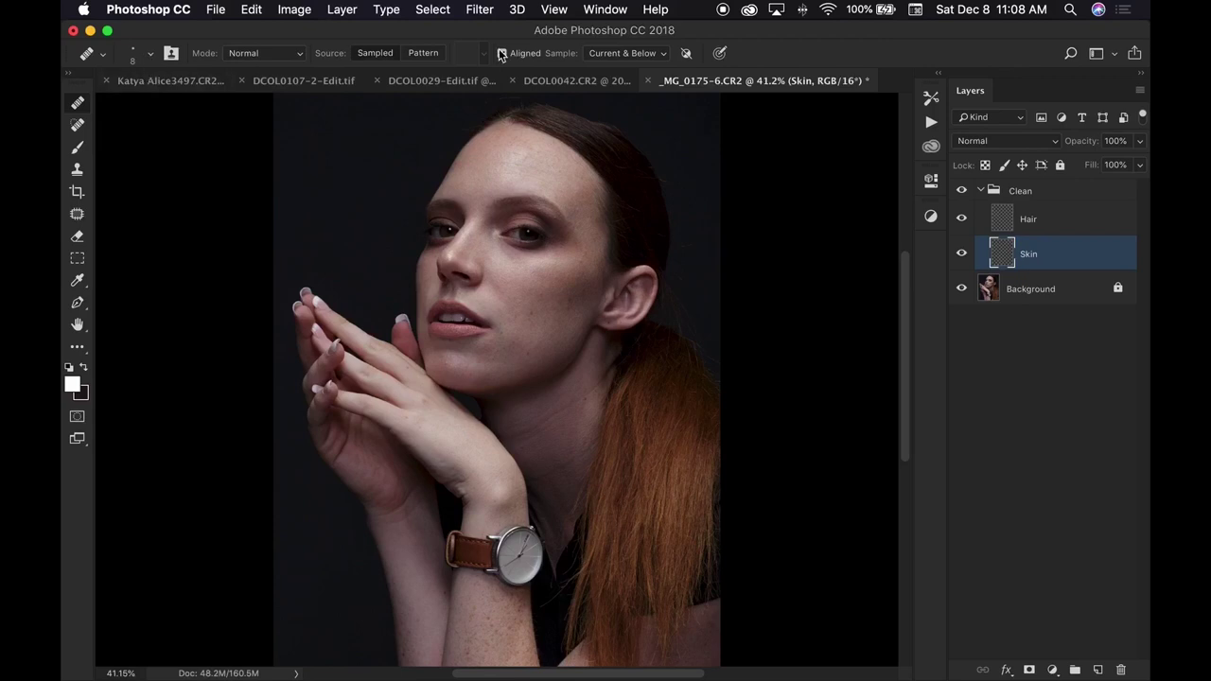
left_click(149, 54)
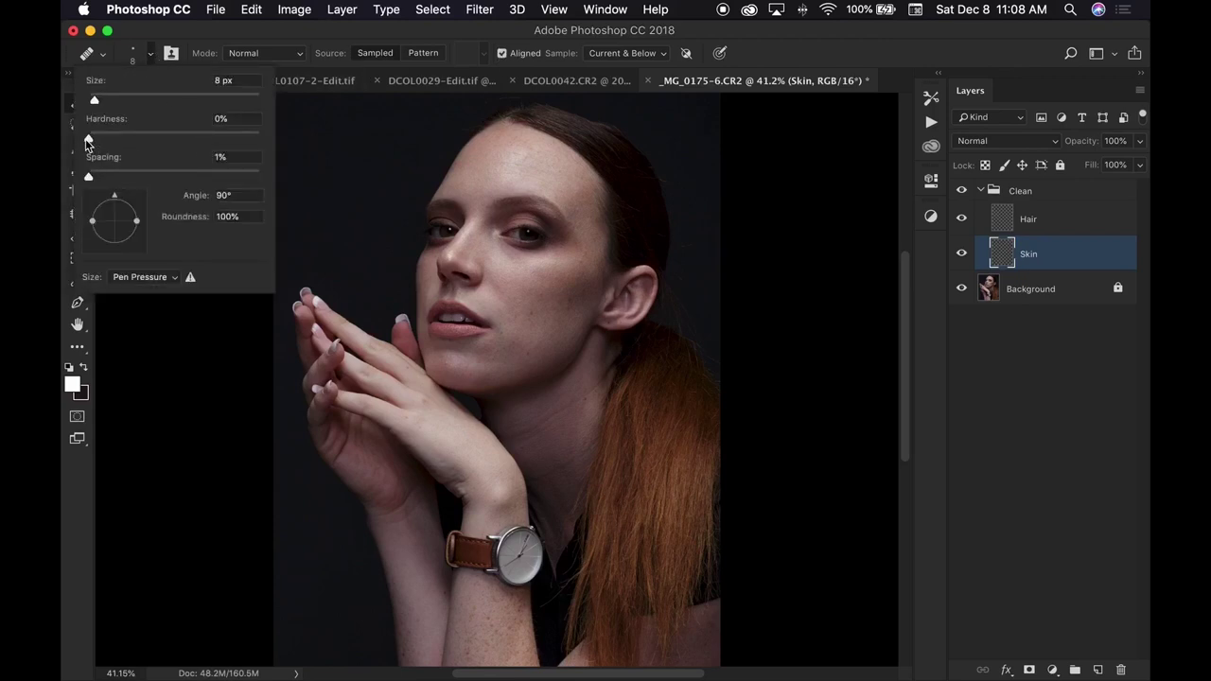
left_click(151, 54)
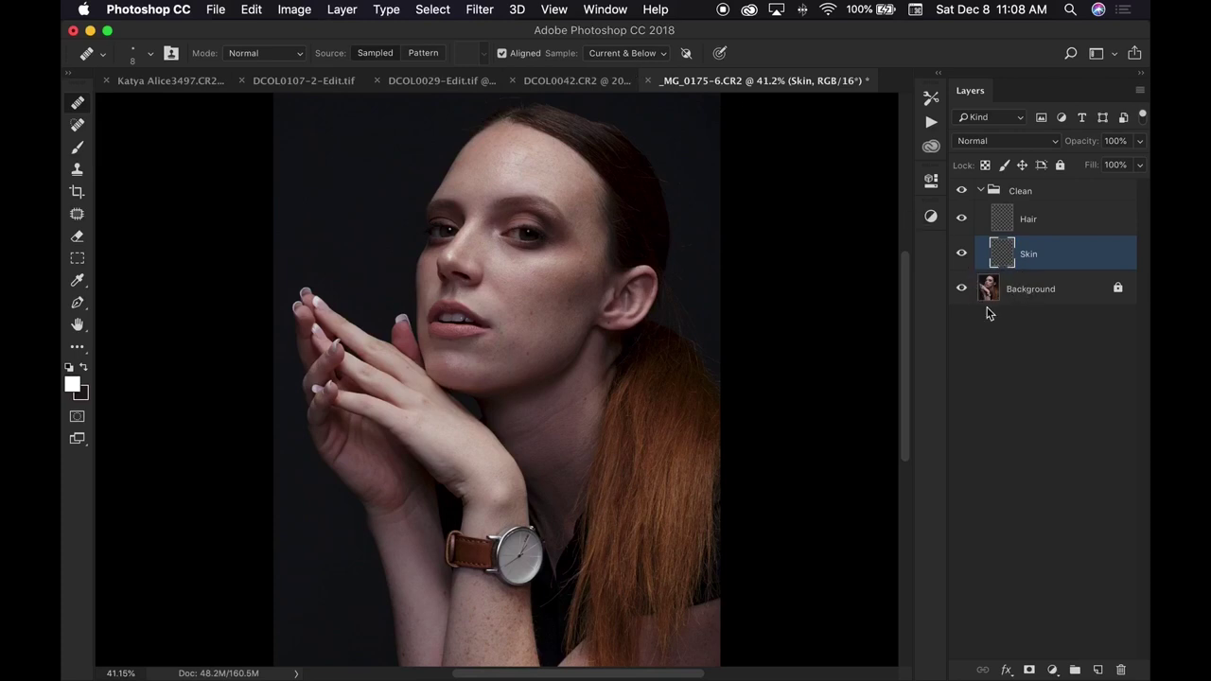
Set the healing Sample option to Current & Below.
left_click(651, 55)
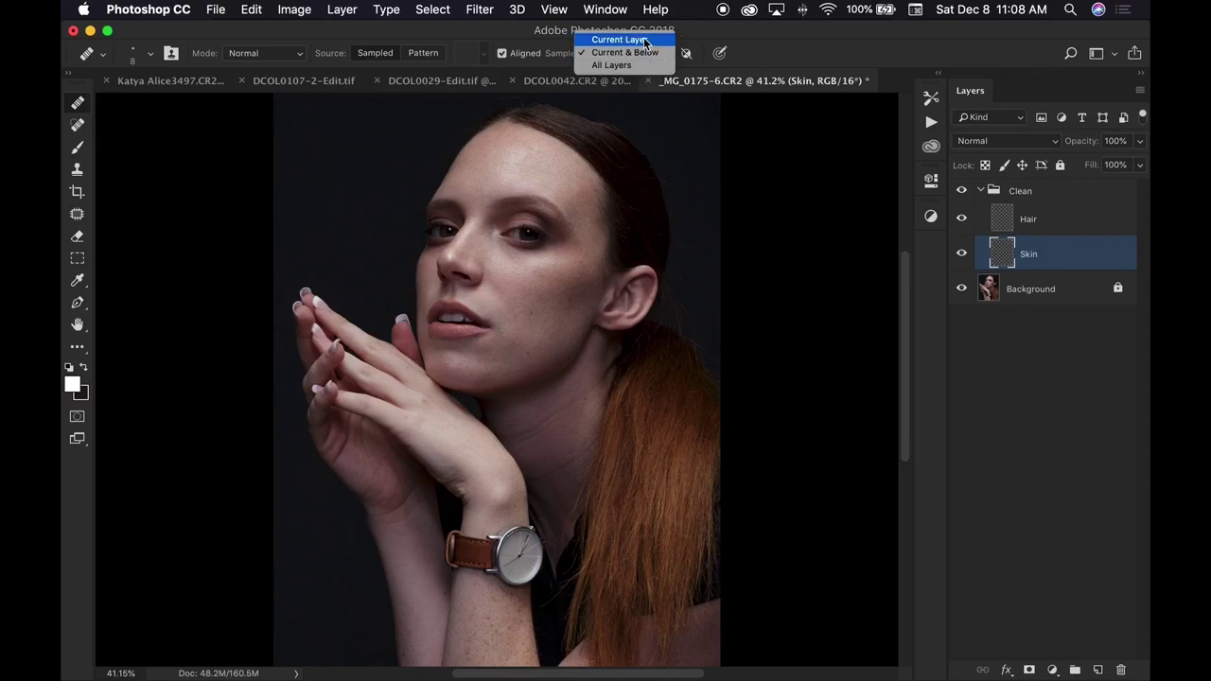
left_click(645, 40)
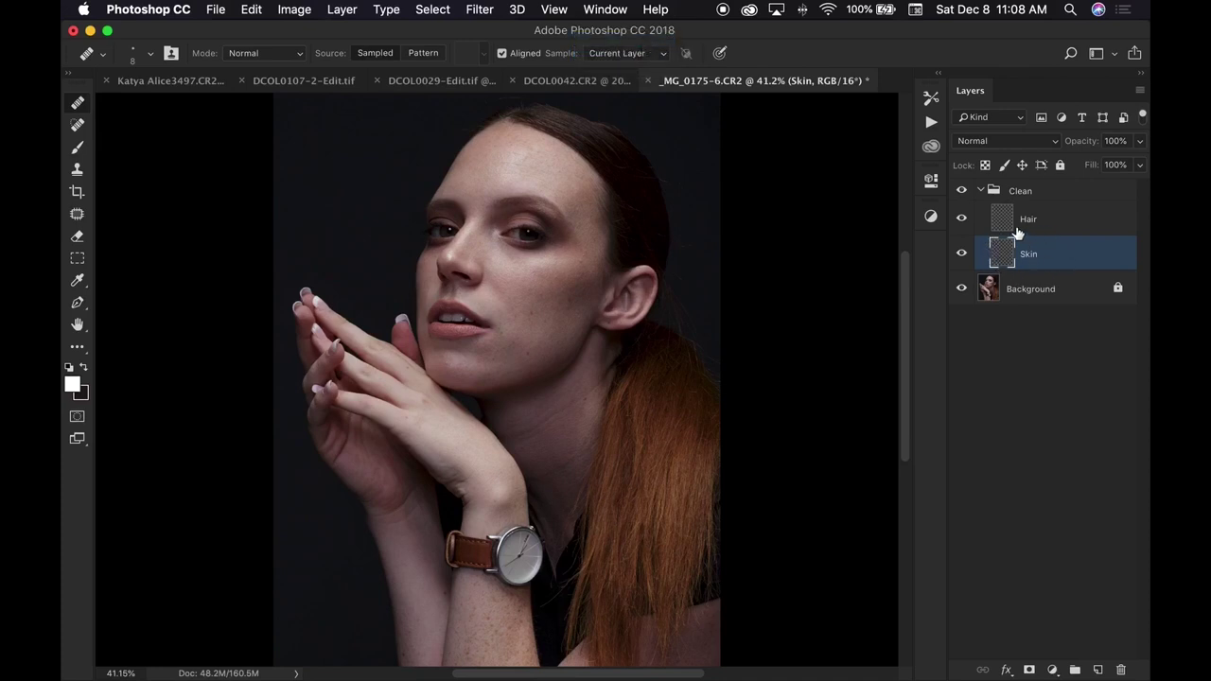
left_click(627, 52)
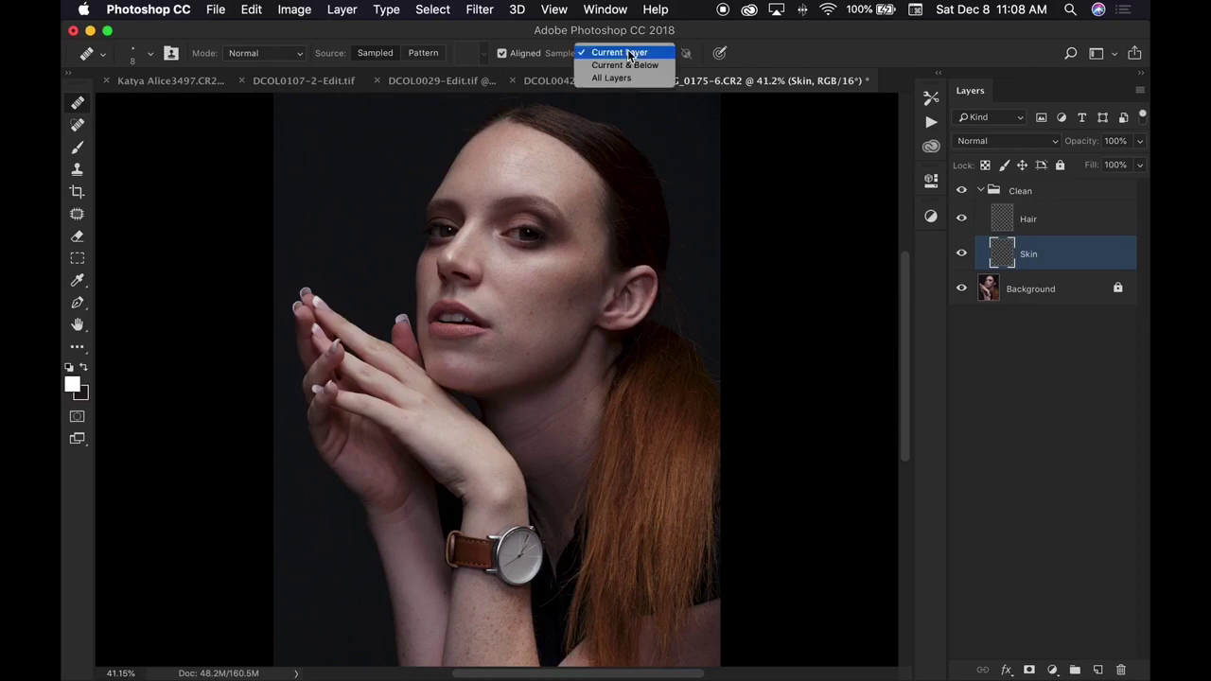
left_click(638, 80)
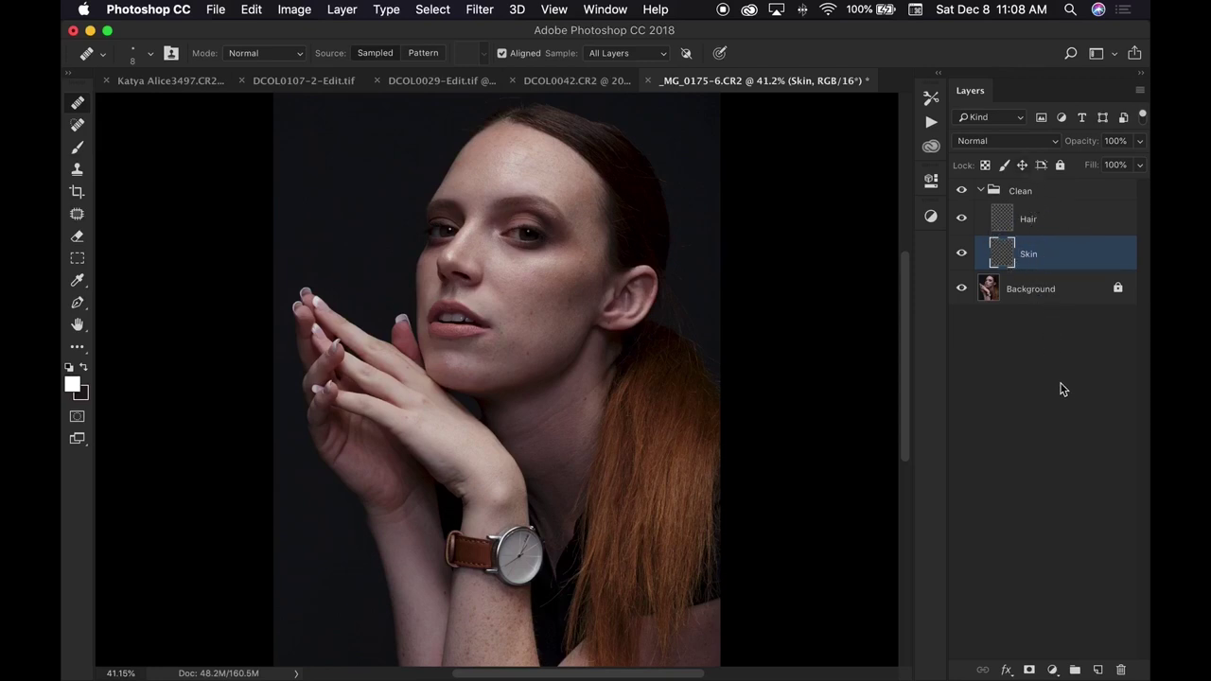
left_click(640, 55)
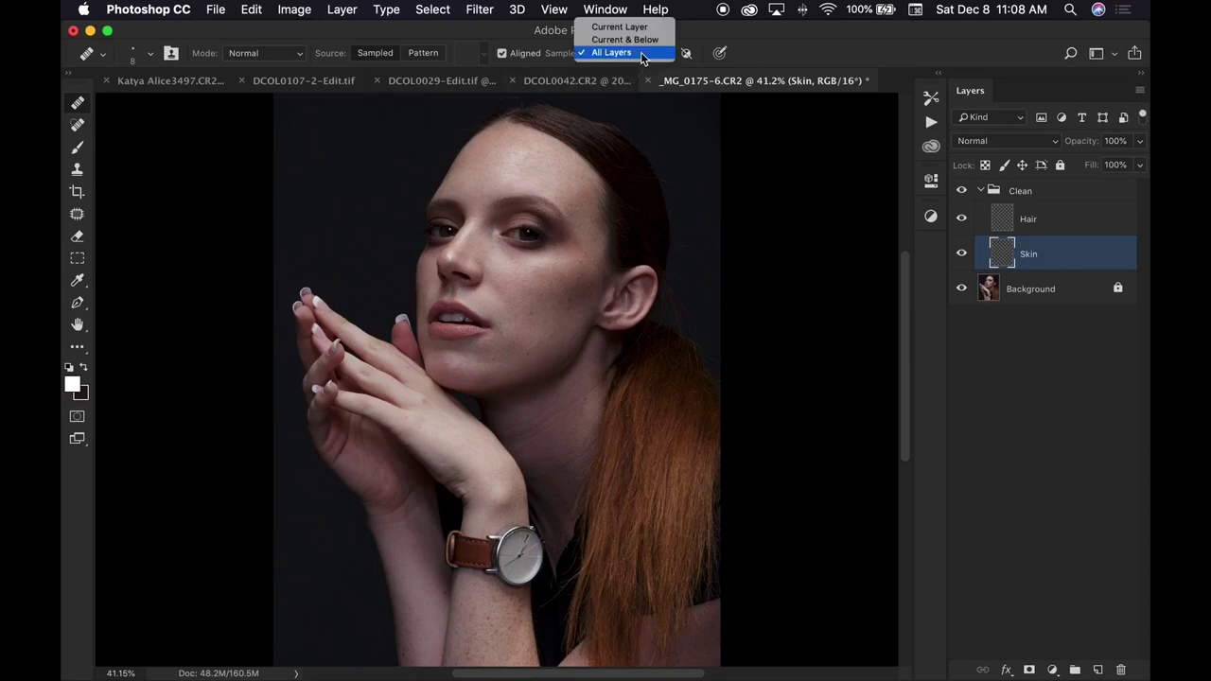
left_click(641, 40)
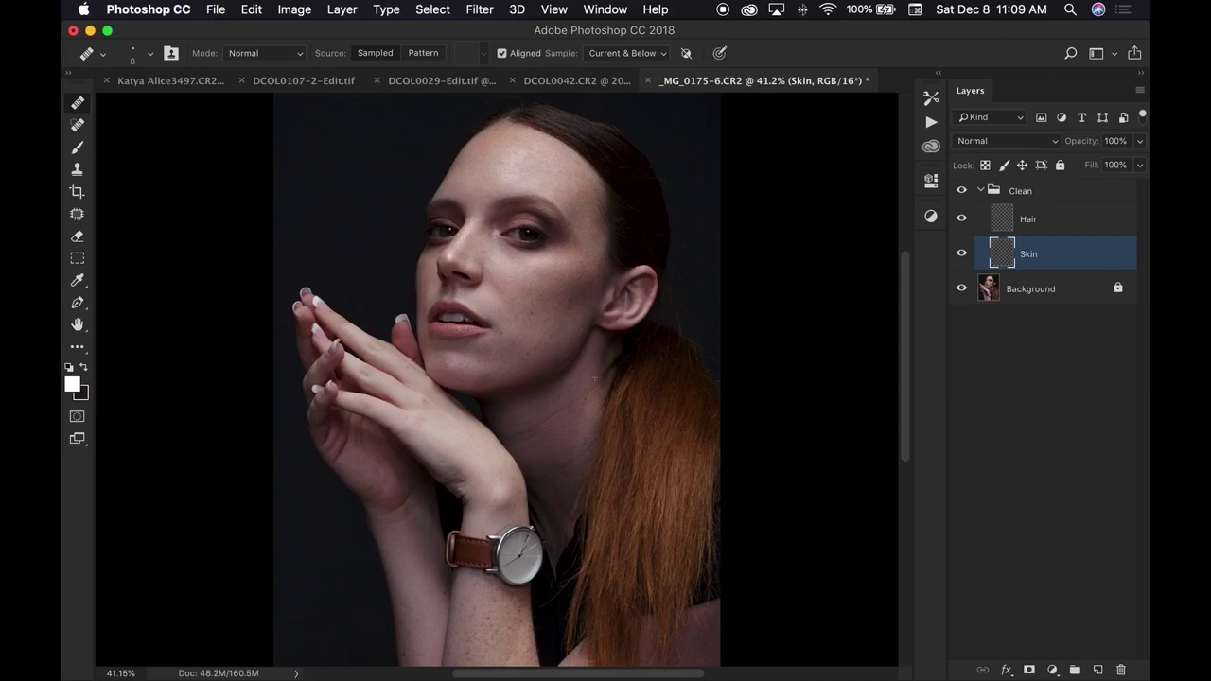
key("super+equal")
key("super+equal")
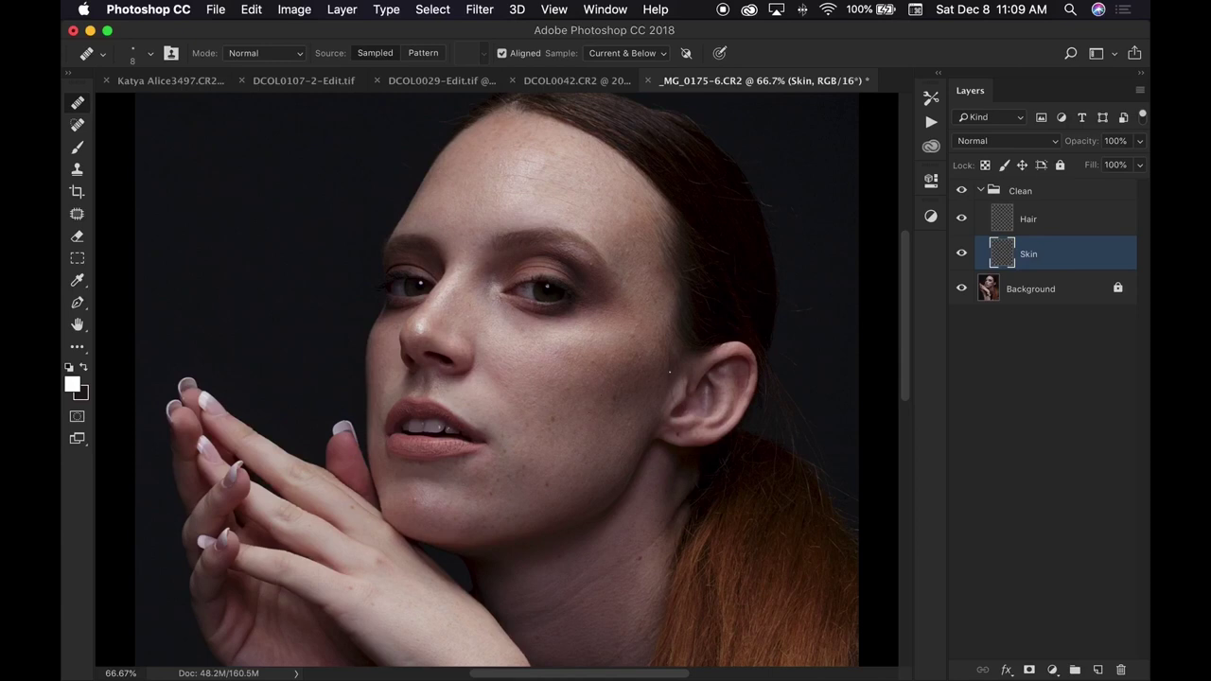
key("super+1")
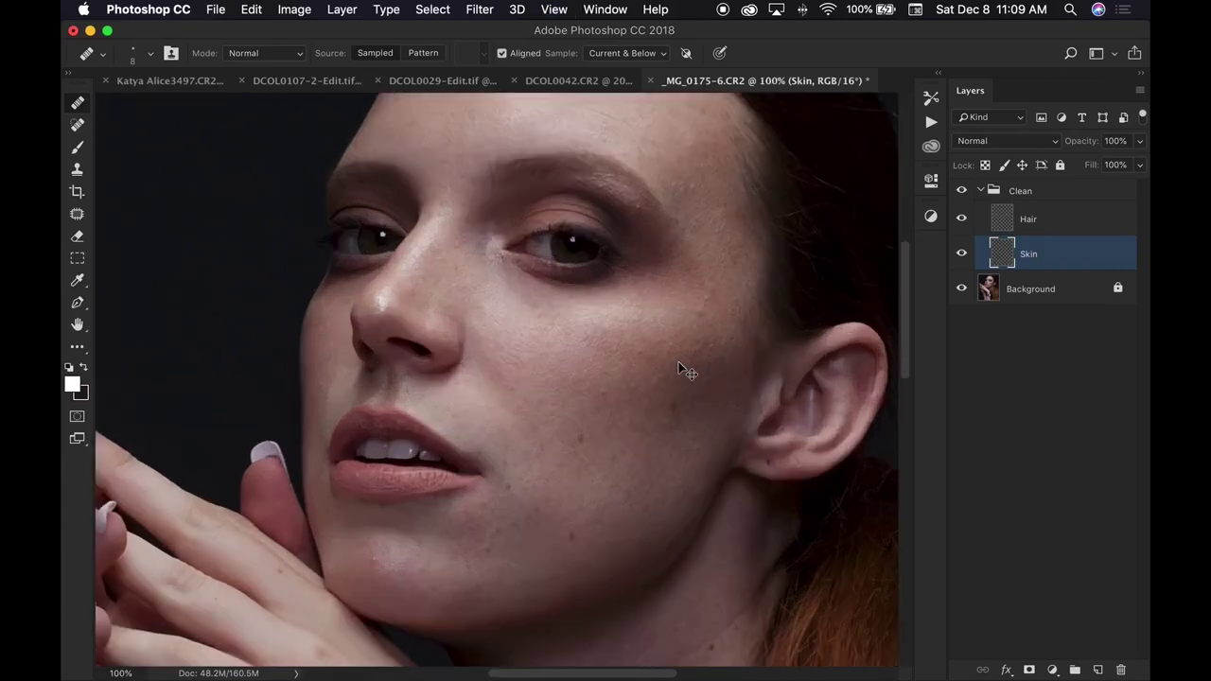
scroll(695, 372, "down", 3)
scroll(695, 372, "right", 2)
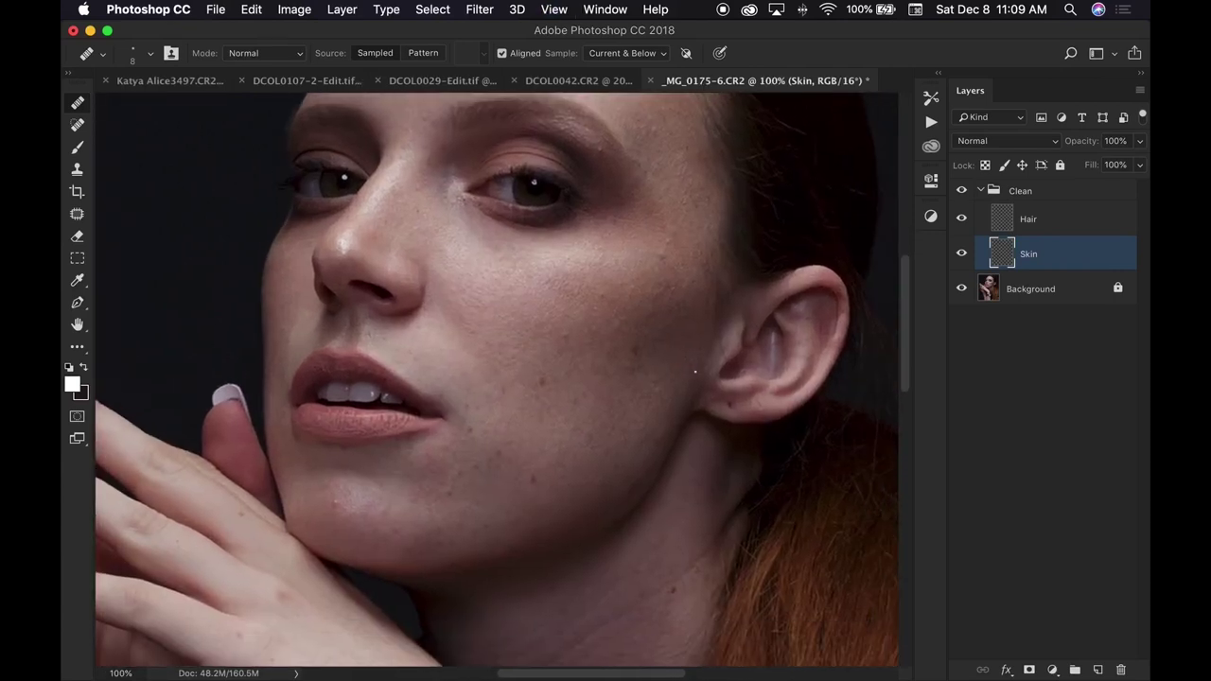
scroll(695, 371, "up", 2)
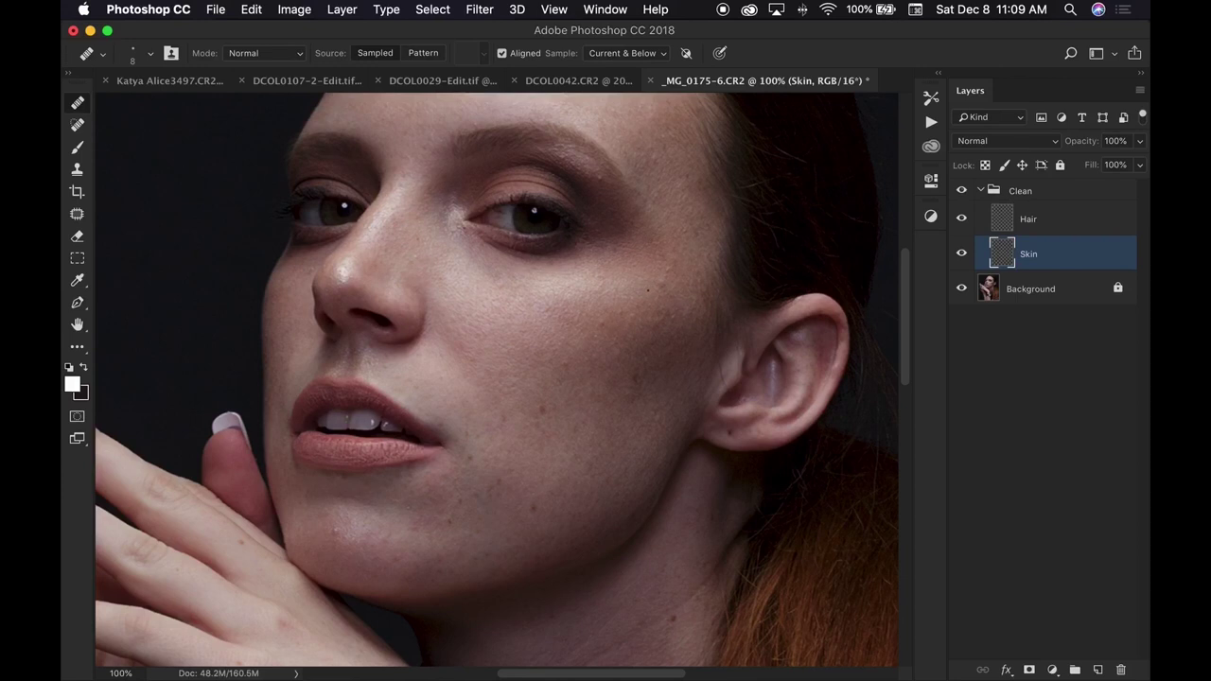
Enlarge the healing brush slightly and heal a small blemish near the ear.
key("bracketright")
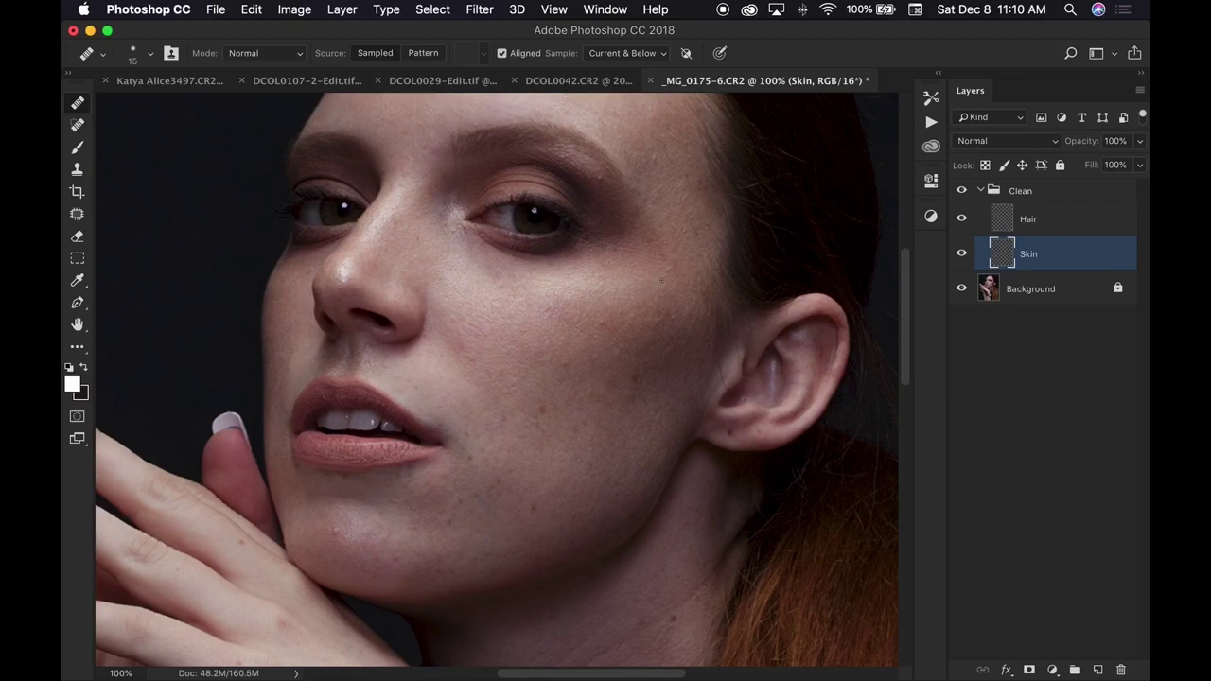
left_click(632, 293)
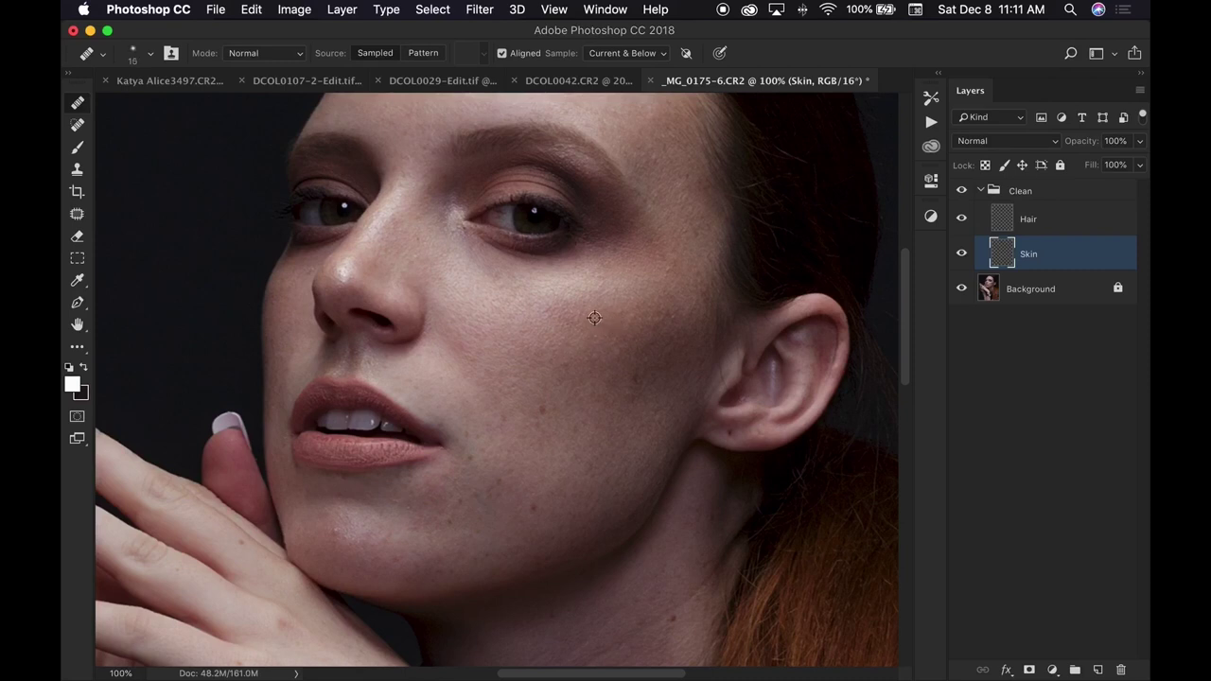
Heal three blemishes on the cheek and a spot beside the nose.
left_click(594, 319)
left_click(640, 335)
left_click(595, 336)
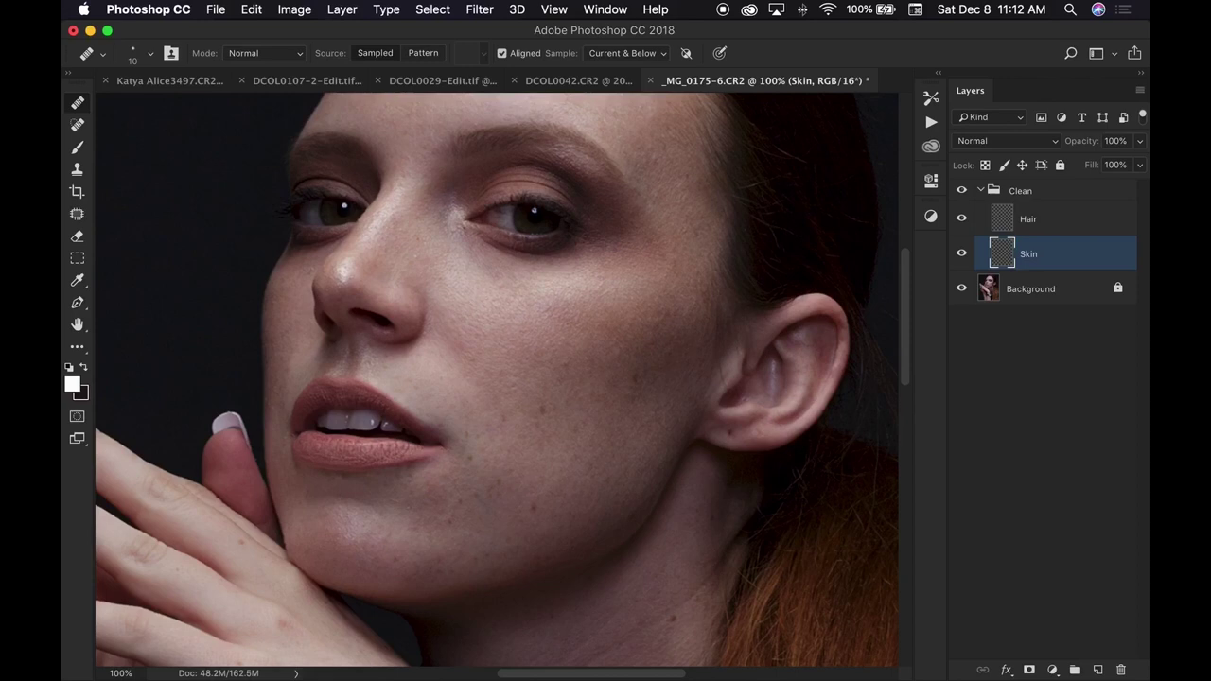
left_click(412, 247)
Heal two forehead blemishes and a small spot near the chin.
left_click_drag(527, 246, 537, 333)
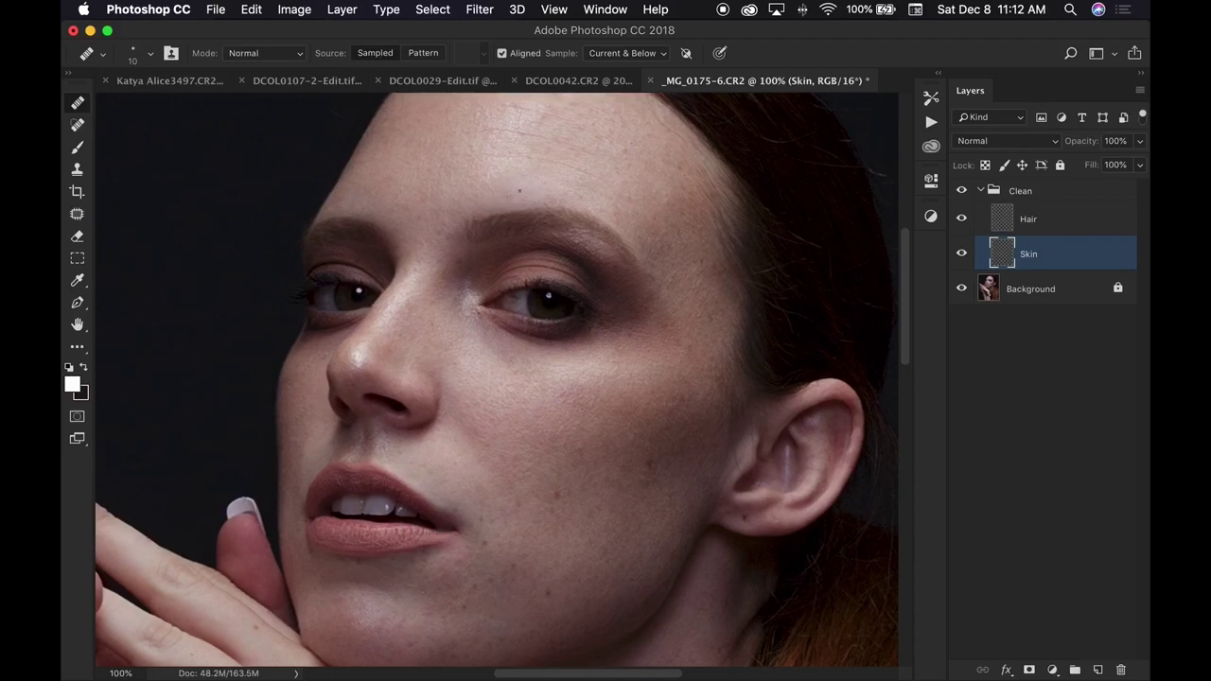
left_click(492, 119)
left_click(385, 133)
left_click_drag(459, 332, 485, 121)
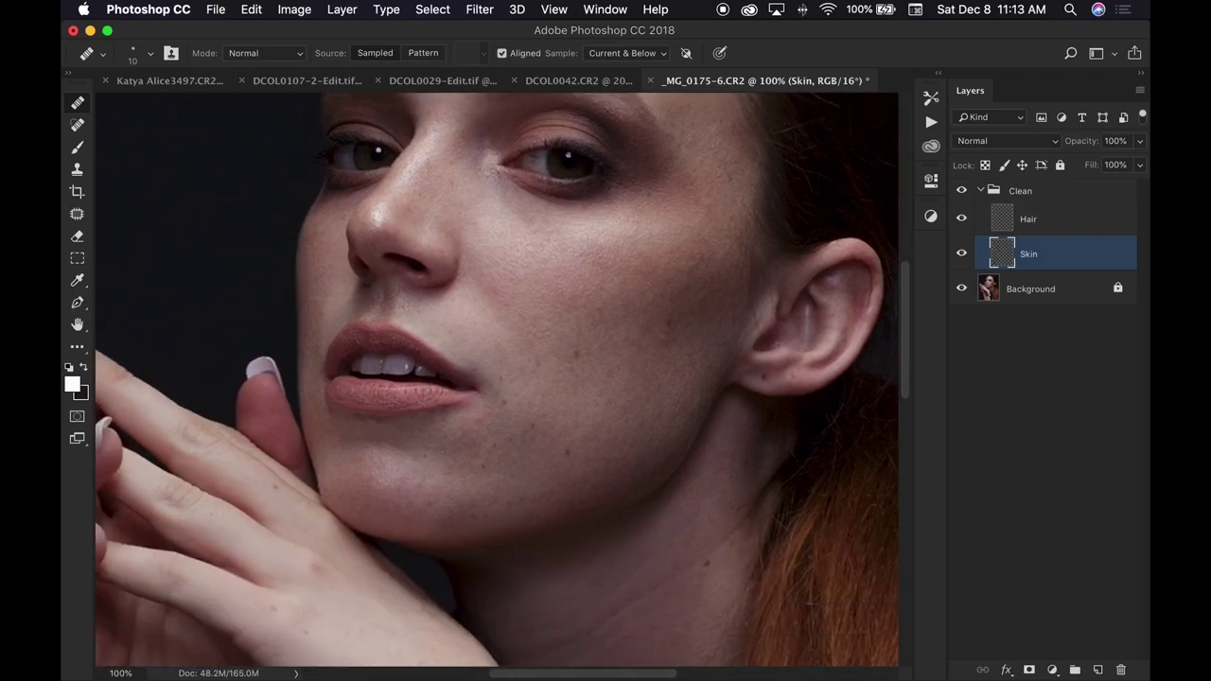
left_click(370, 470)
left_click_drag(665, 224, 635, 273)
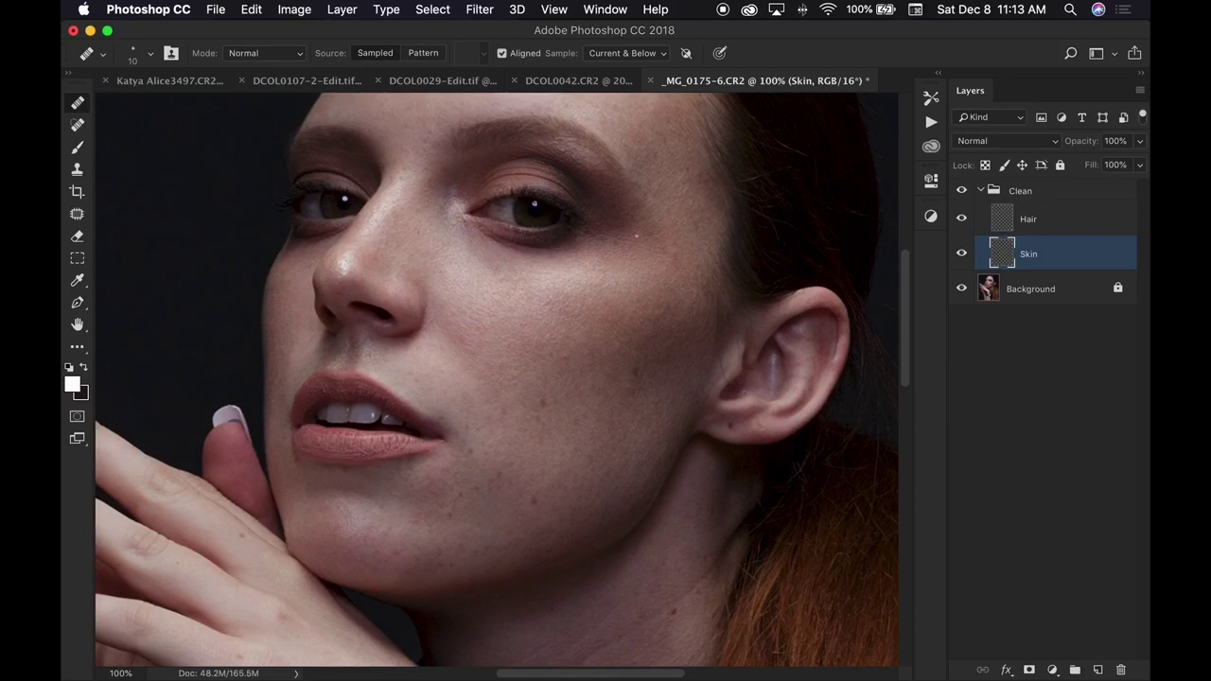
mouse_move(596, 308)
left_mouse_down()
mouse_move(621, 293)
mouse_move(643, 304)
mouse_move(627, 334)
mouse_move(681, 332)
left_mouse_up()
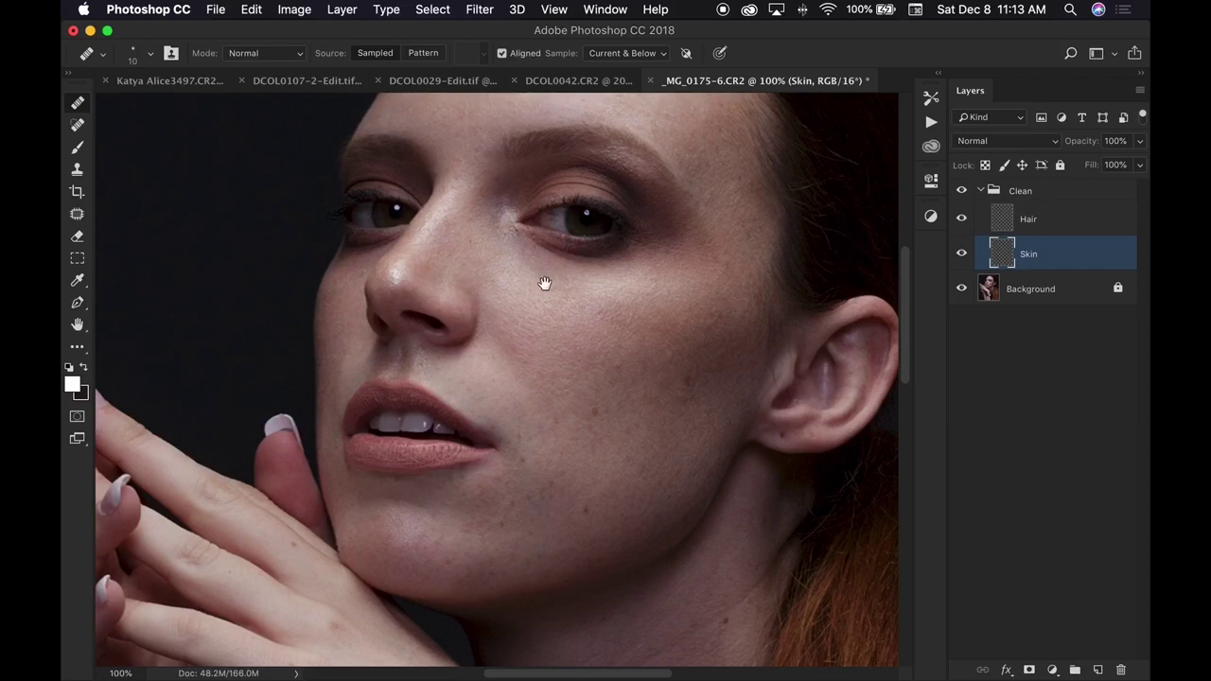
scroll(540, 317, "up", 3)
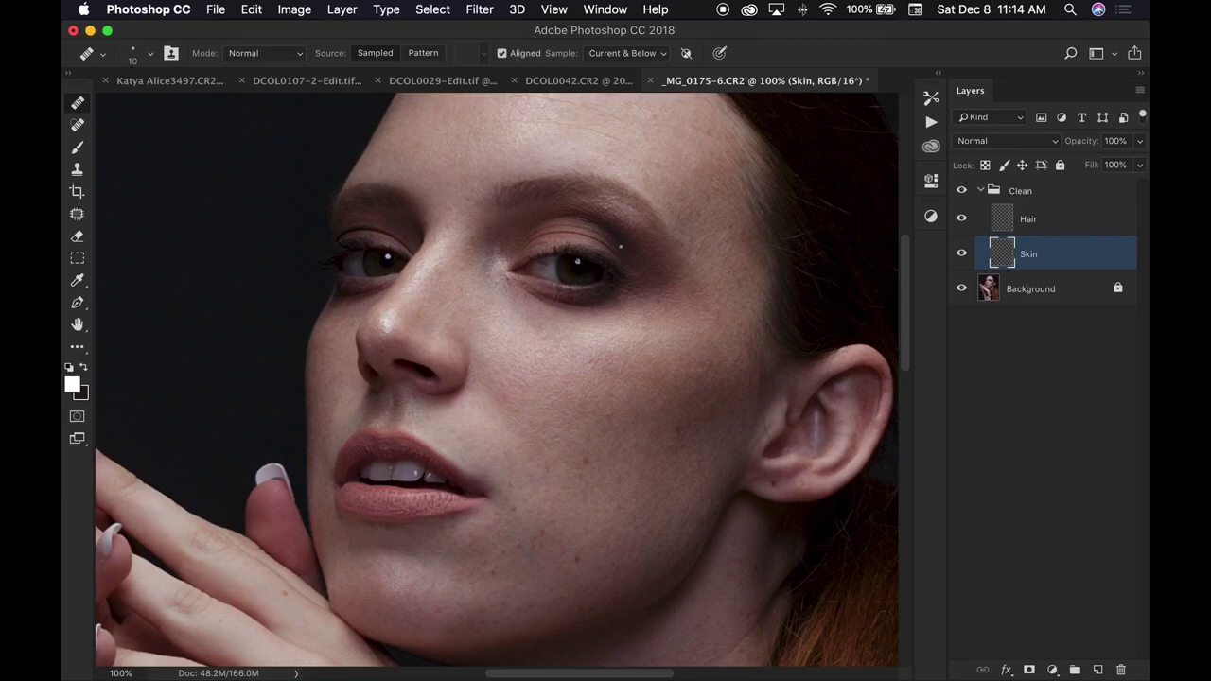
Zoom in on the eye, shrink the brush, and heal two tiny inner-corner spots.
key("super+equal")
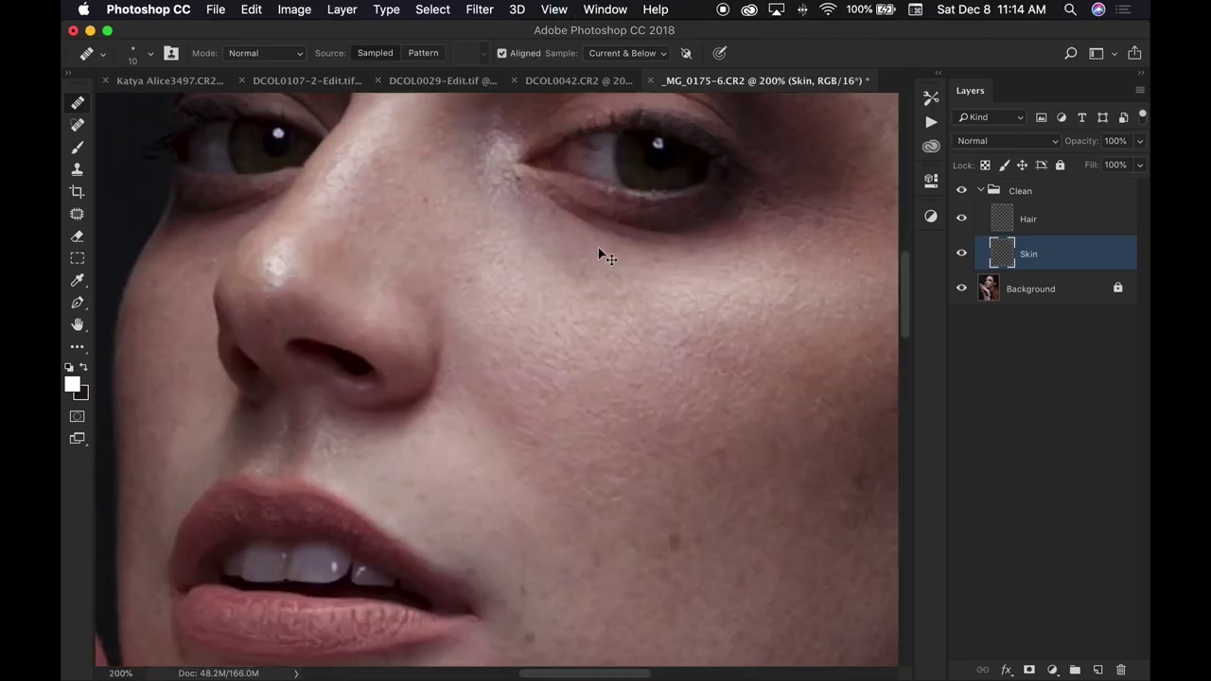
left_click_drag(579, 231, 540, 313)
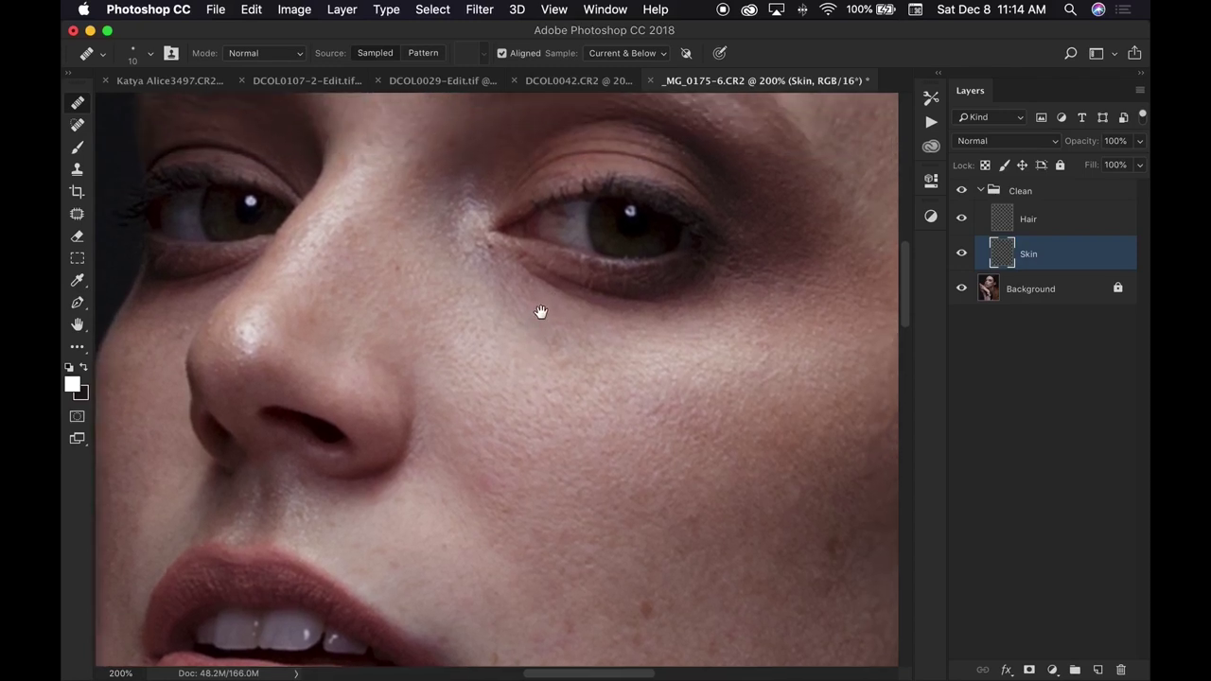
left_click_drag(559, 267, 550, 299)
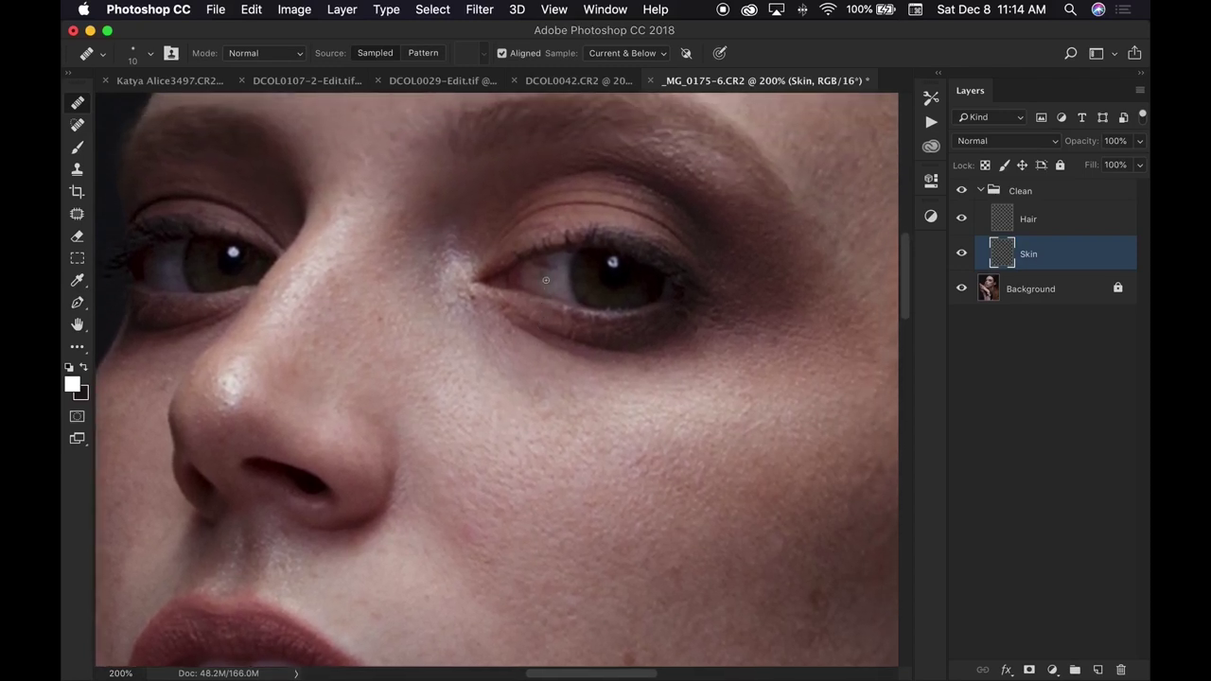
key("bracketleft")
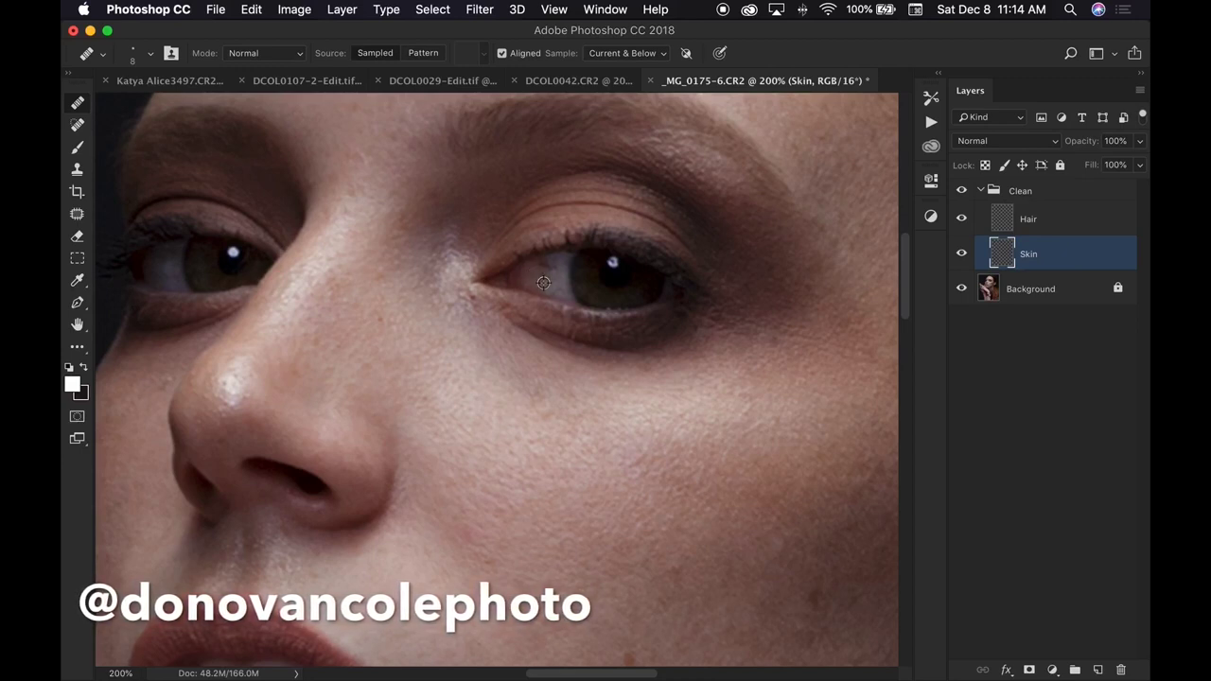
left_click(543, 283, "alt")
left_click(555, 268)
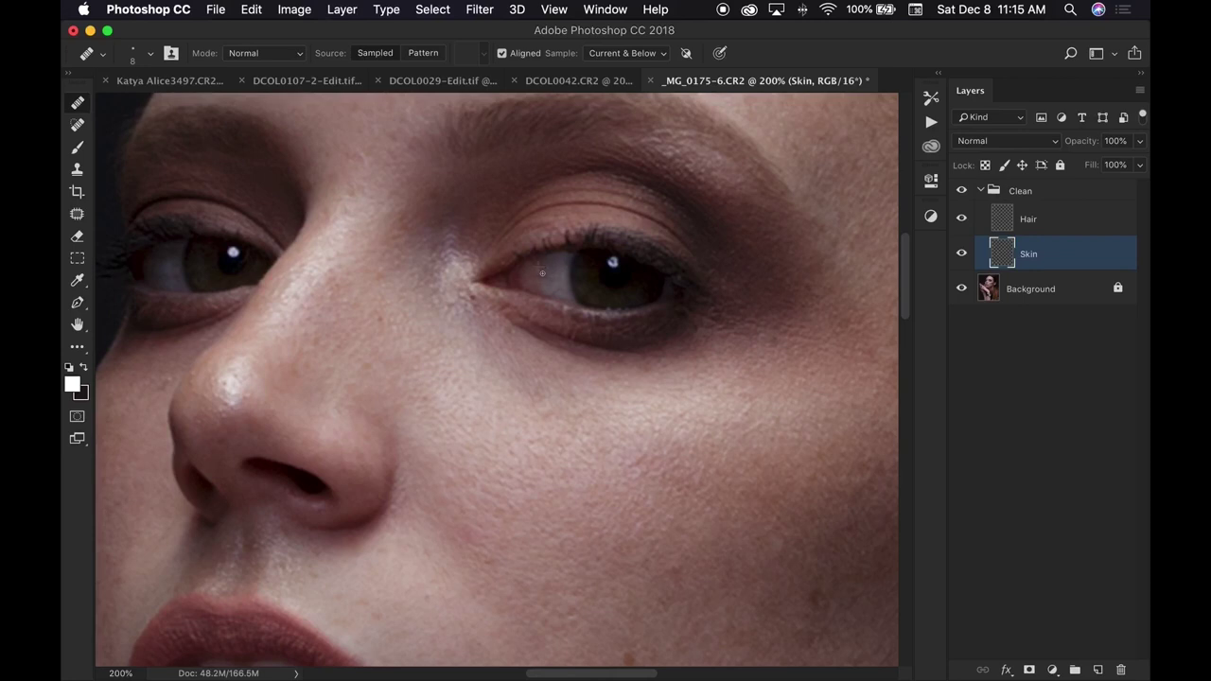
Sample clean eye white as the source and paint over the eye white.
left_click(542, 274, "alt")
left_click(561, 285)
mouse_move(558, 284)
left_mouse_down()
mouse_move(530, 271)
mouse_move(575, 281)
left_mouse_up()
key("super+minus")
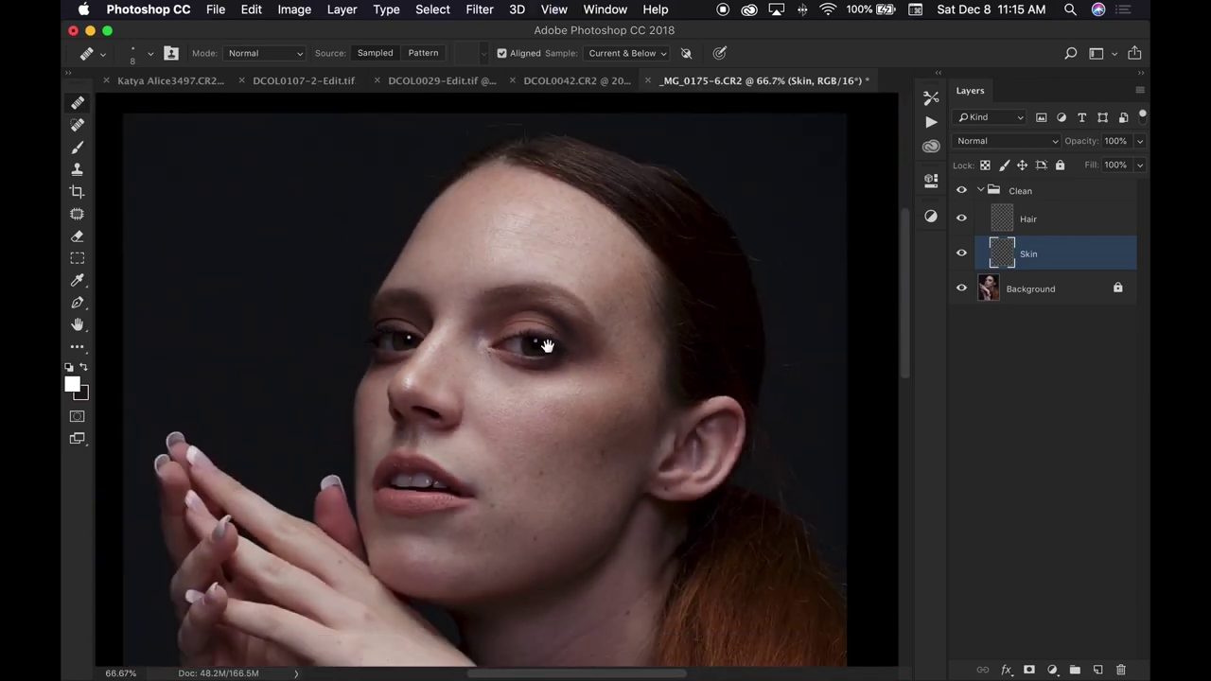
left_click_drag(547, 346, 606, 281)
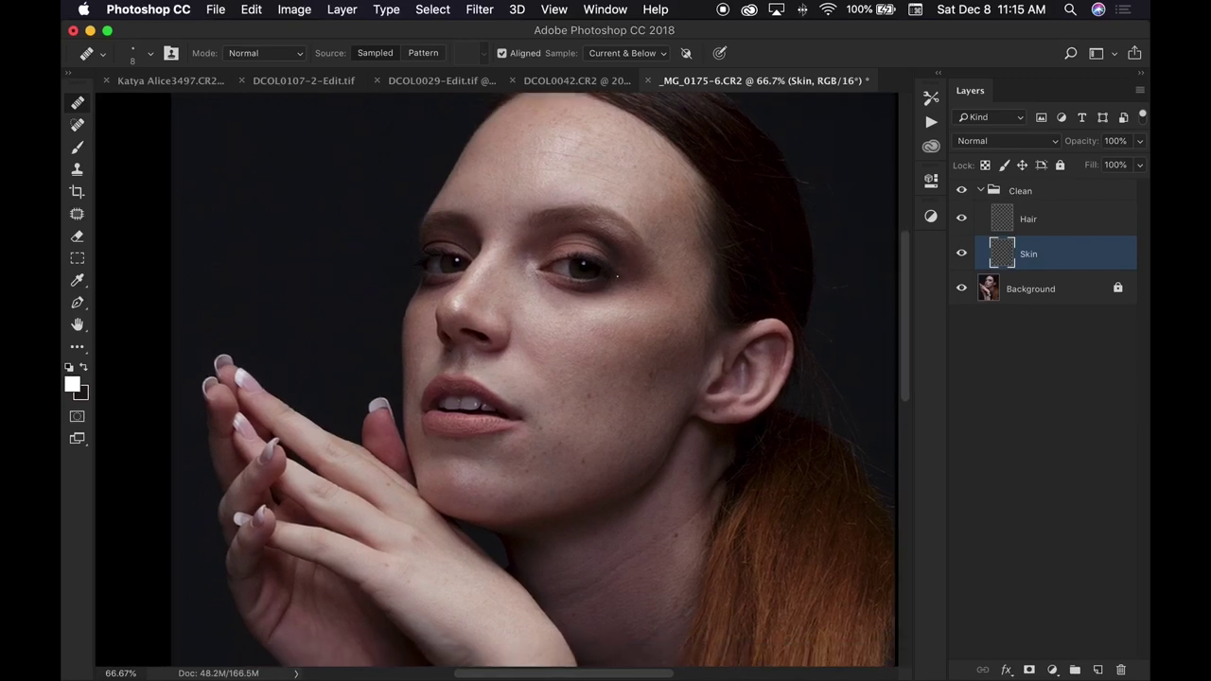
key("super+plus")
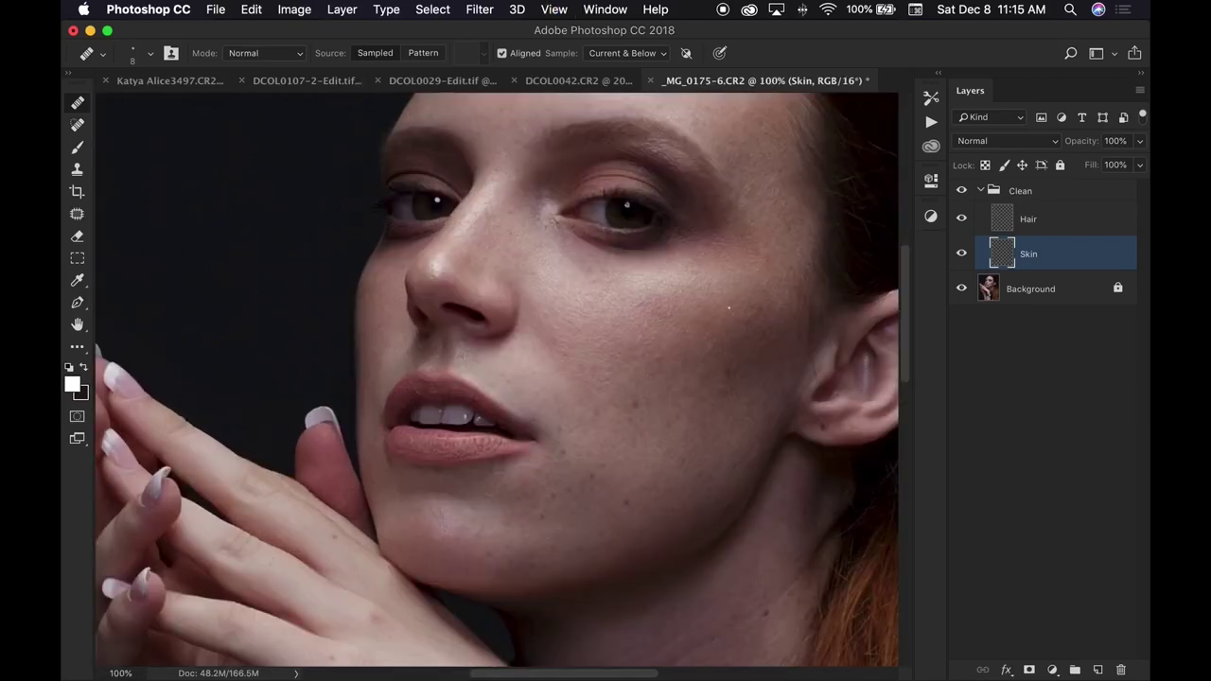
scroll(744, 316, "right", 4)
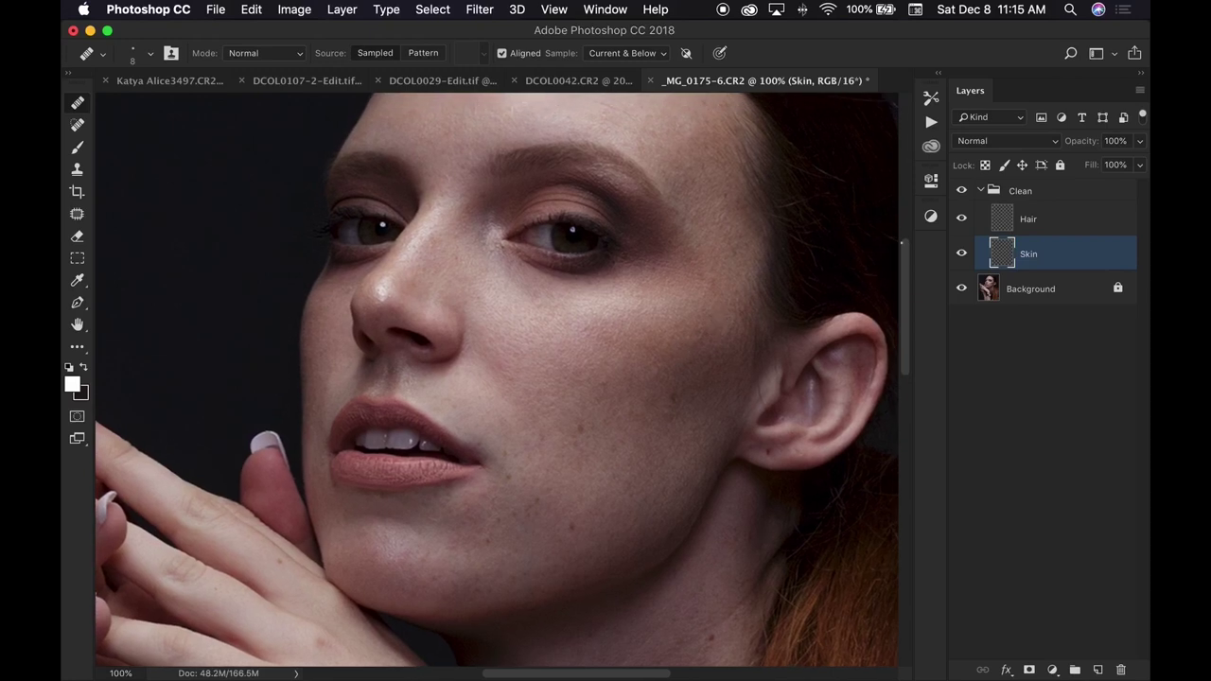
left_click(962, 253)
left_click(962, 255)
left_click(962, 259)
left_click(961, 257)
key("super+y")
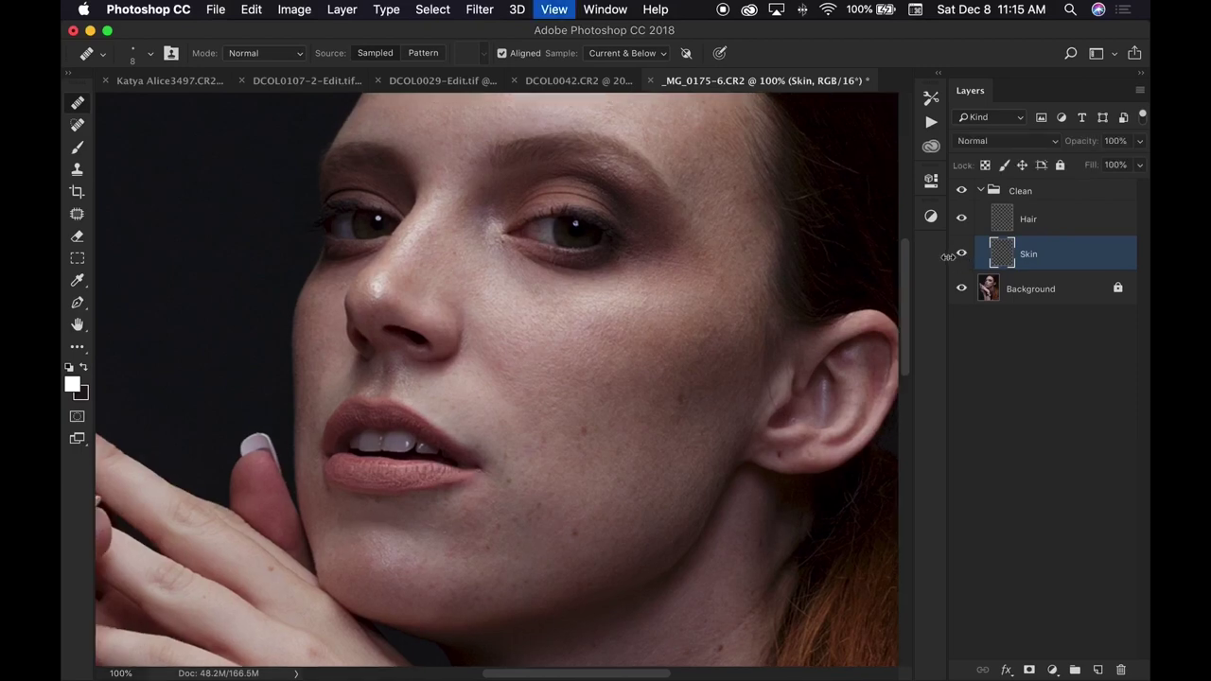
key("super+equal")
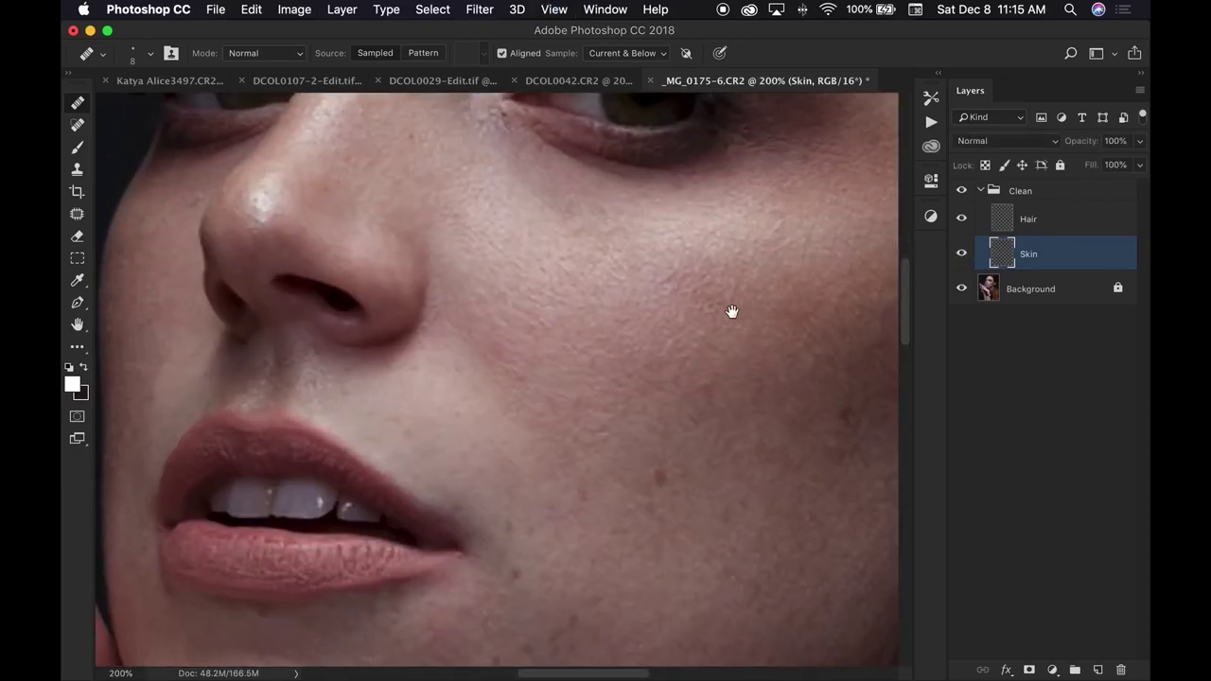
scroll(681, 340, "right", 5)
scroll(681, 340, "up", 2)
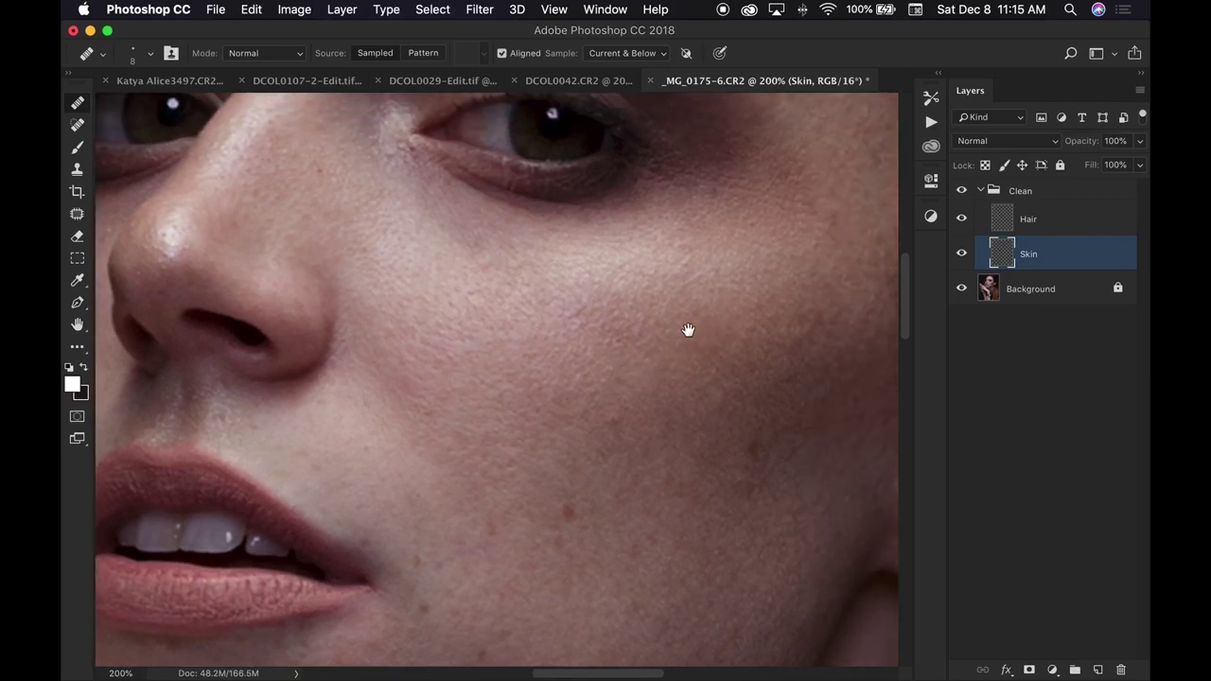
scroll(695, 329, "right", 2)
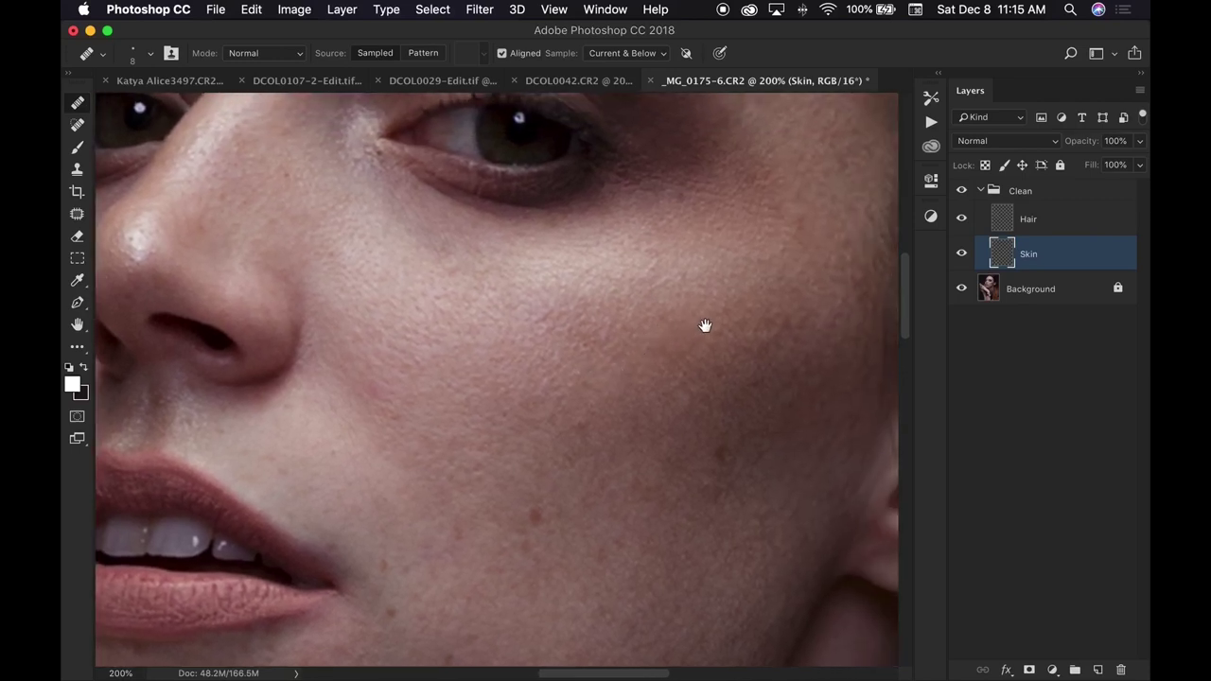
left_click(961, 255)
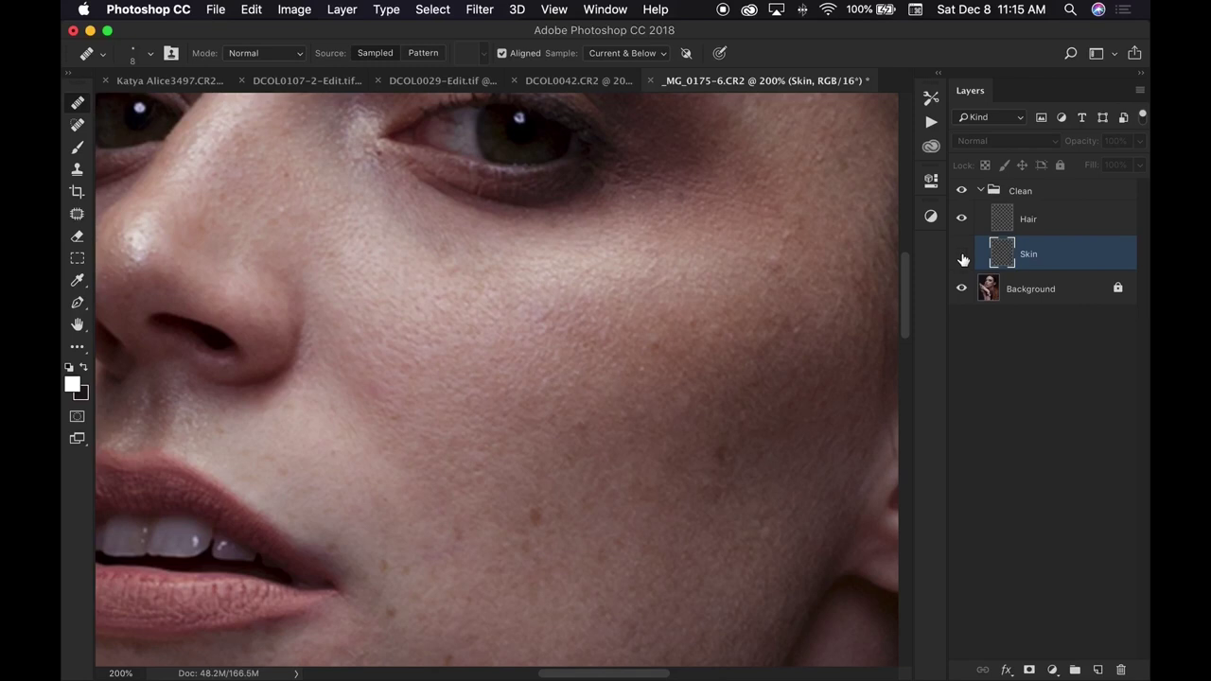
left_click(960, 256)
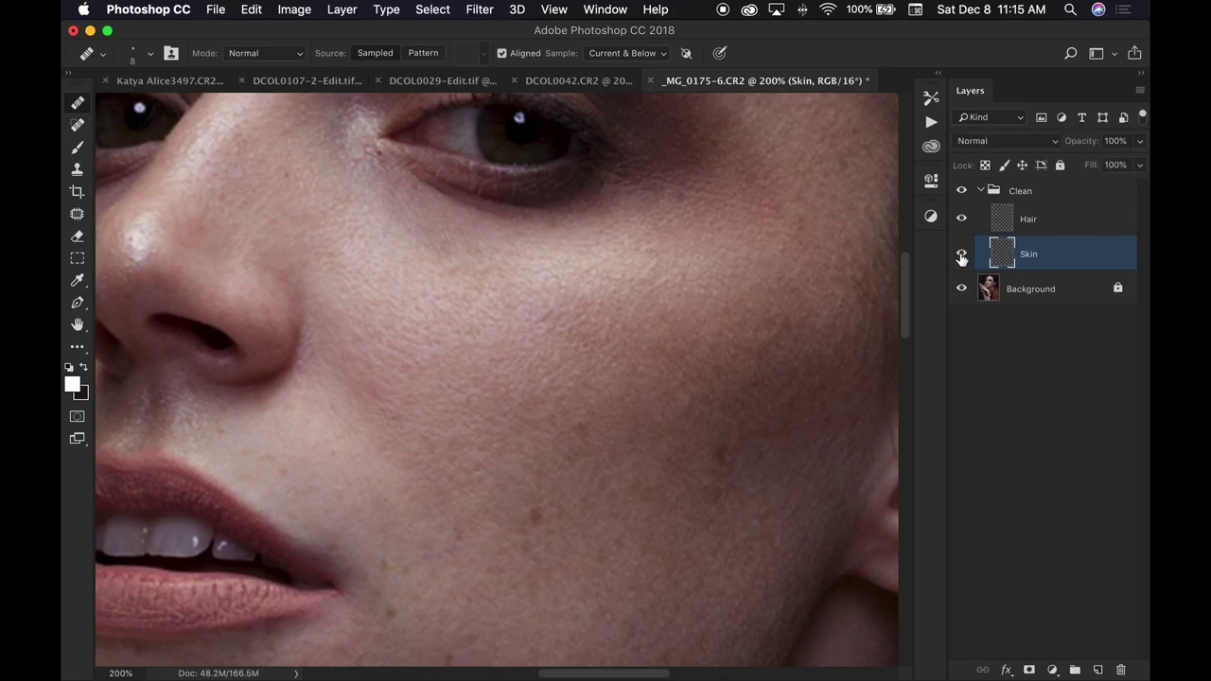
key("super+minus")
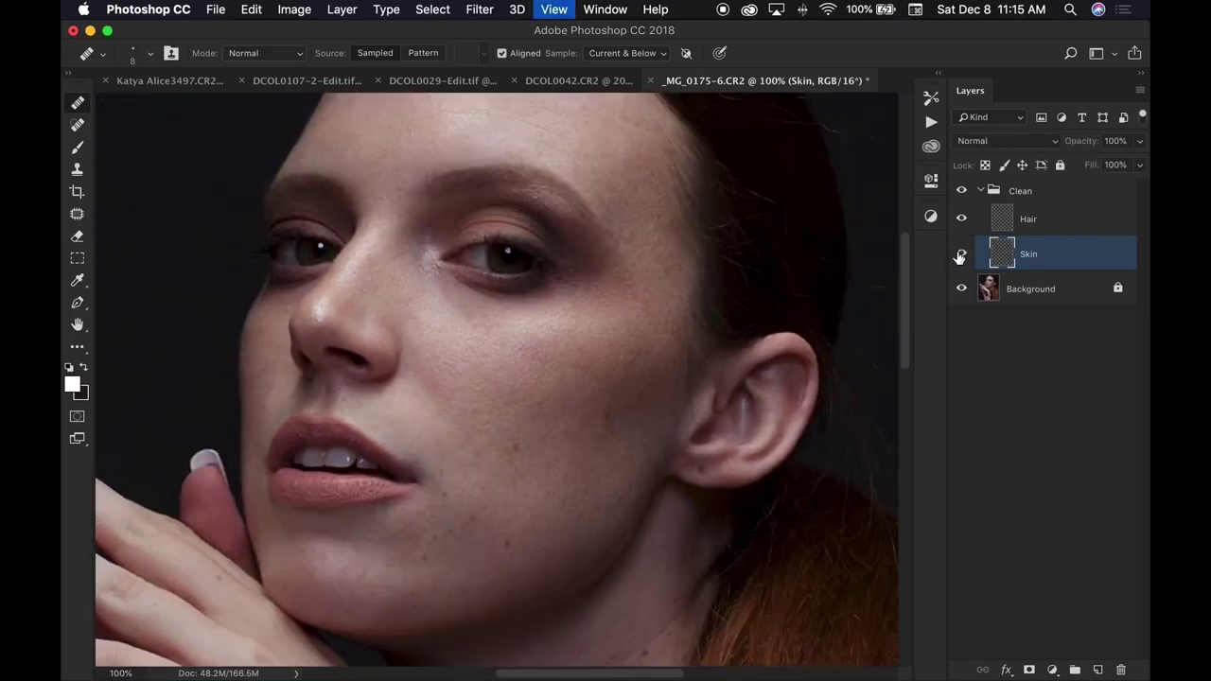
key("super+minus")
left_click_drag(552, 351, 644, 301)
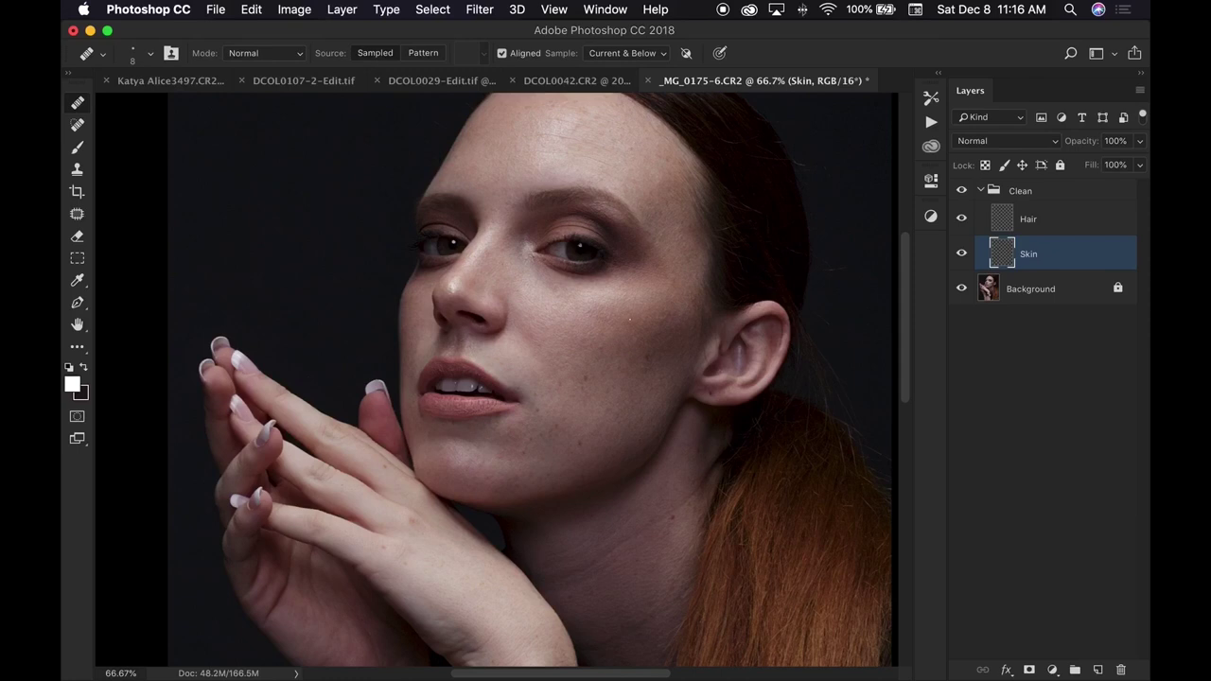
key("space")
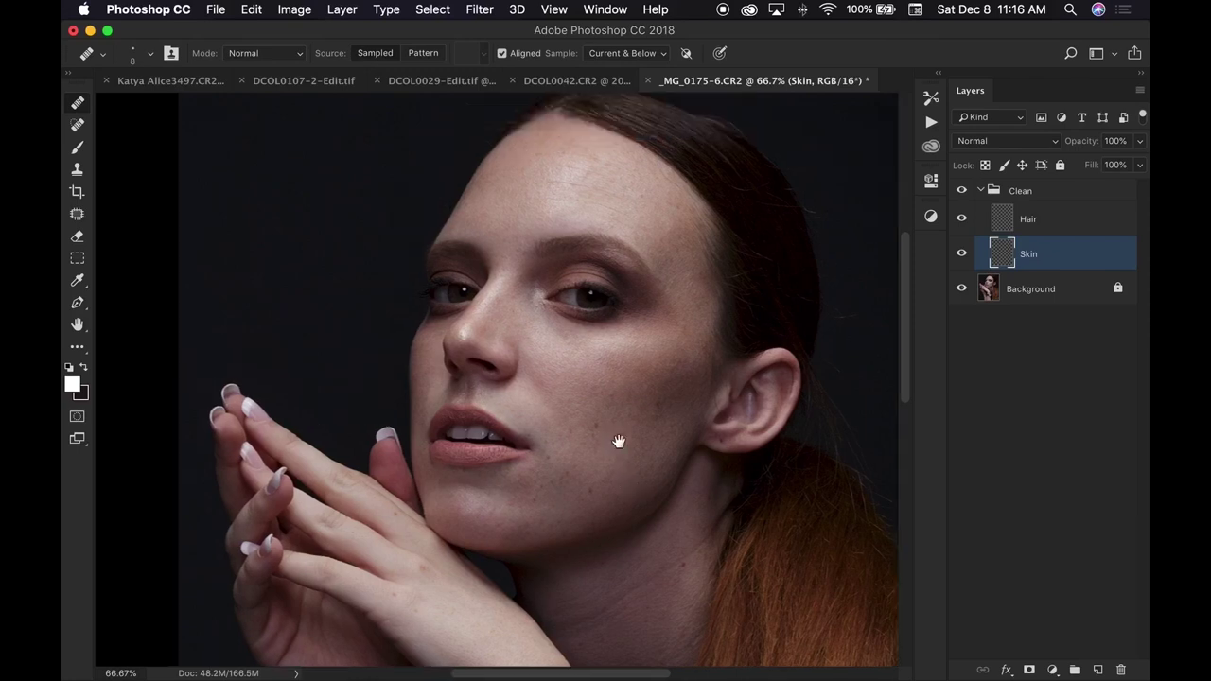
left_click_drag(619, 444, 601, 456)
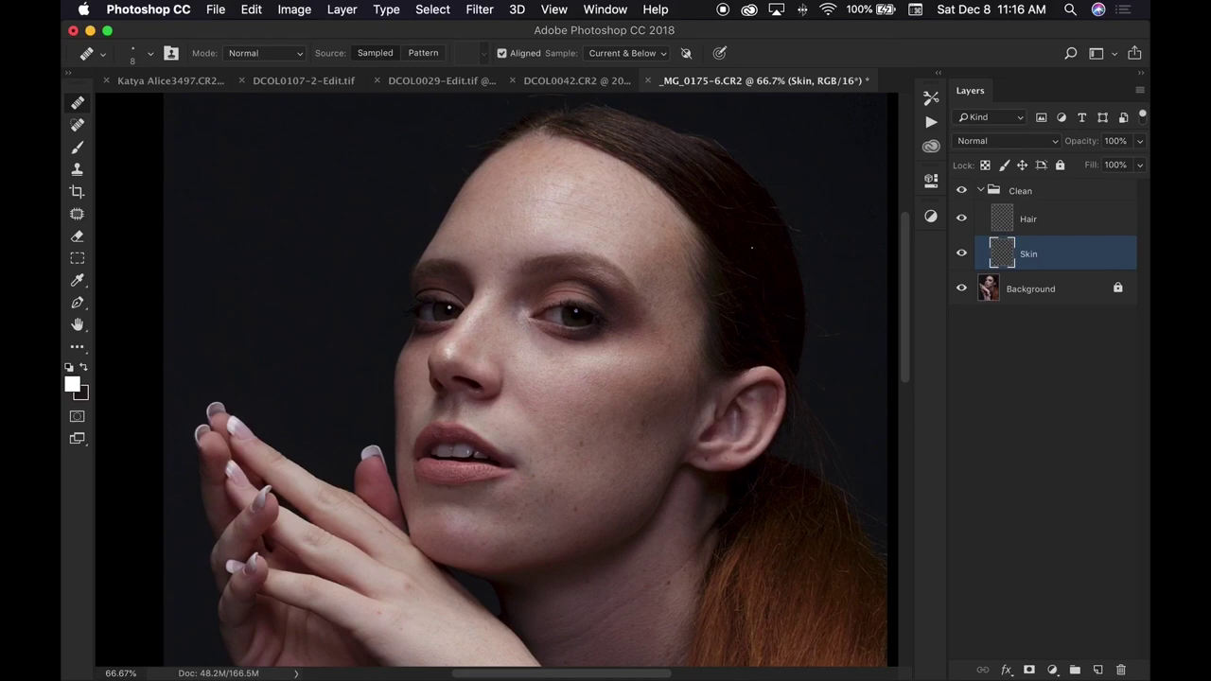
Target the Hair layer, view the hairline at 100%, and pick the Spot Healing Brush.
left_click(1006, 221)
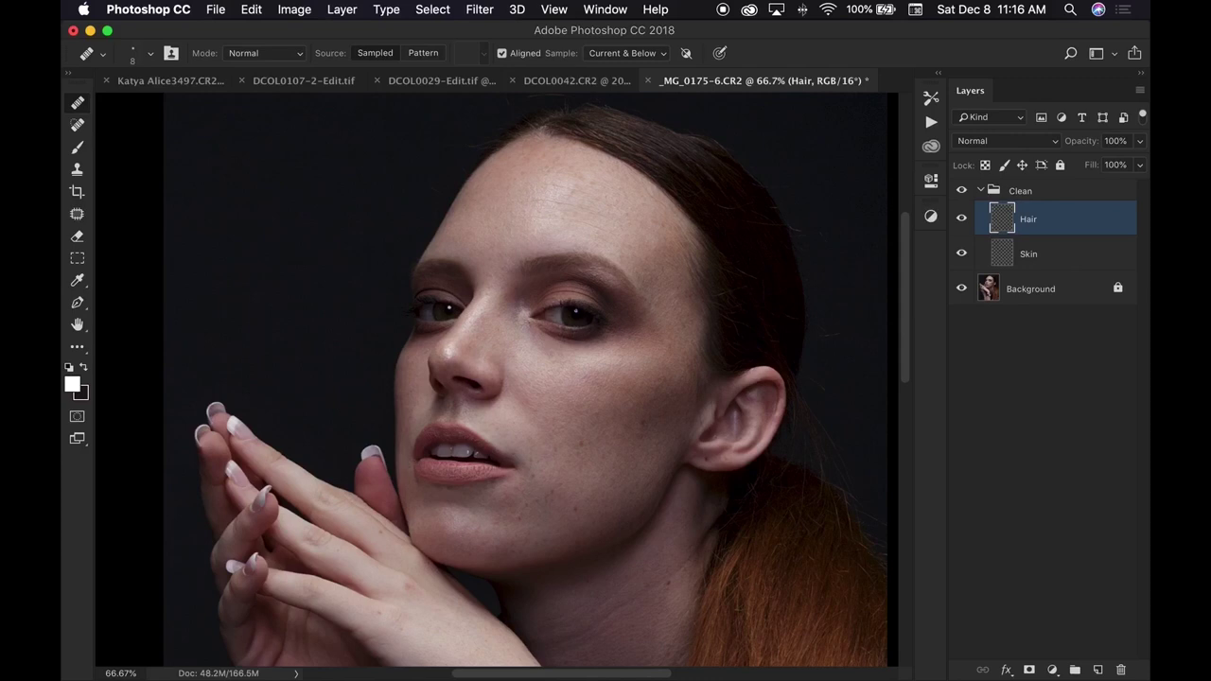
left_click_drag(542, 196, 526, 247)
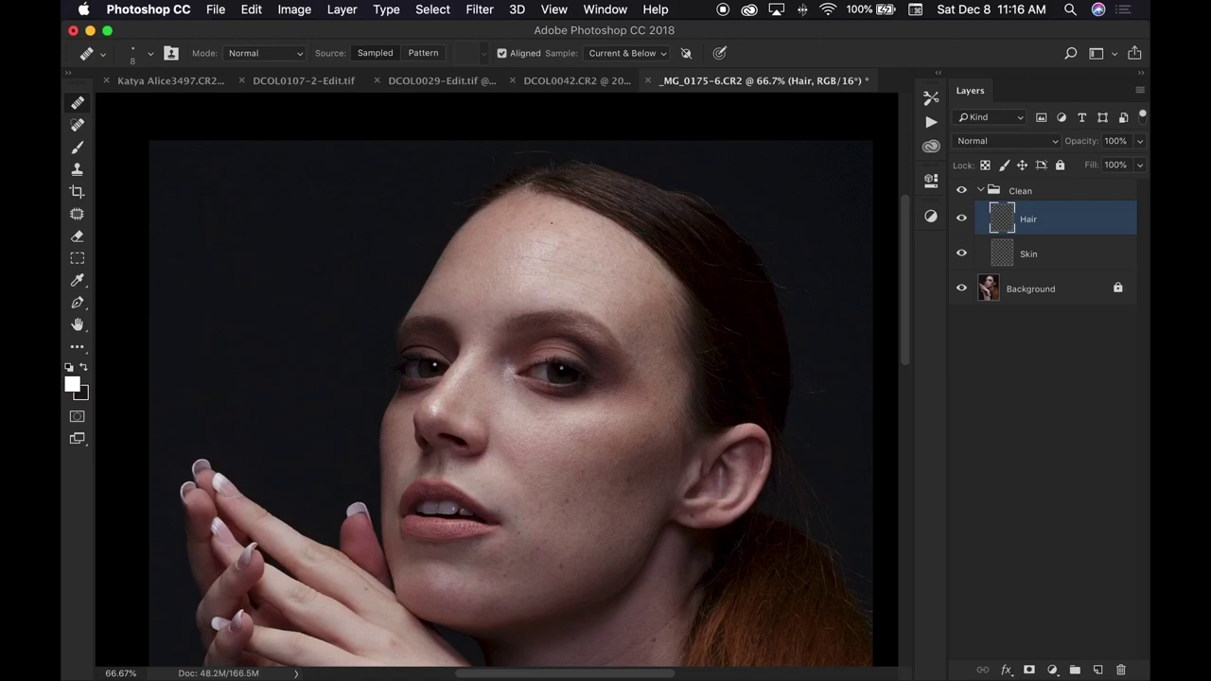
key("super+1")
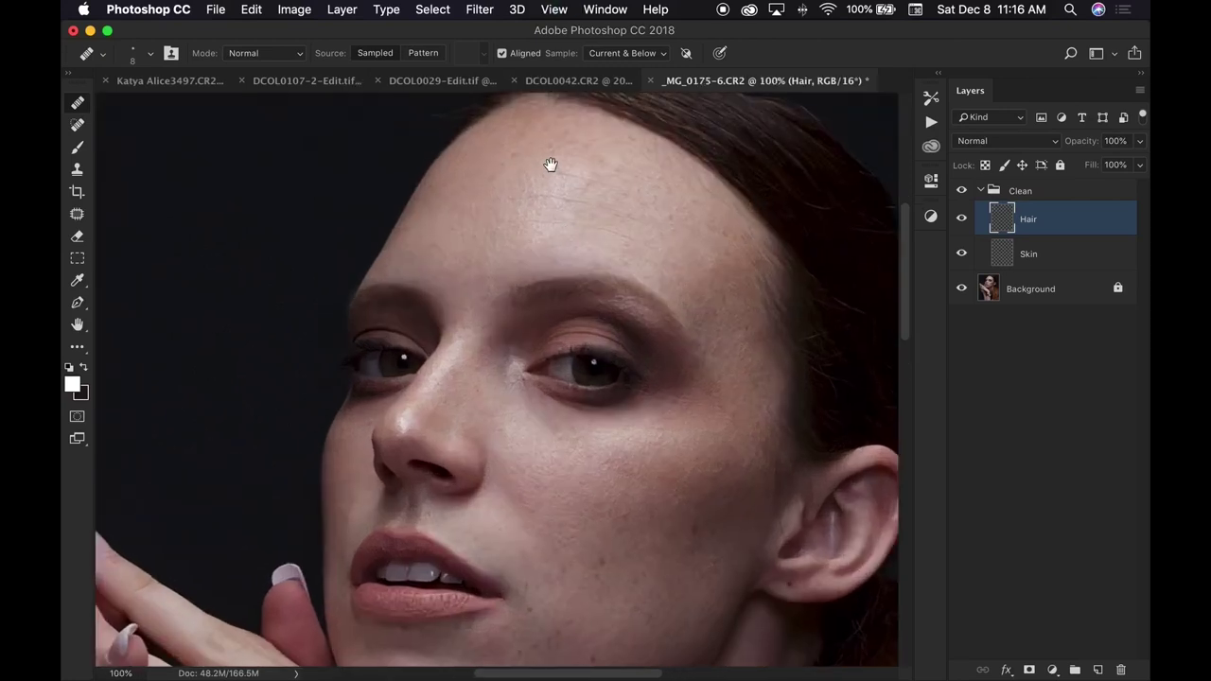
left_click_drag(552, 165, 548, 248)
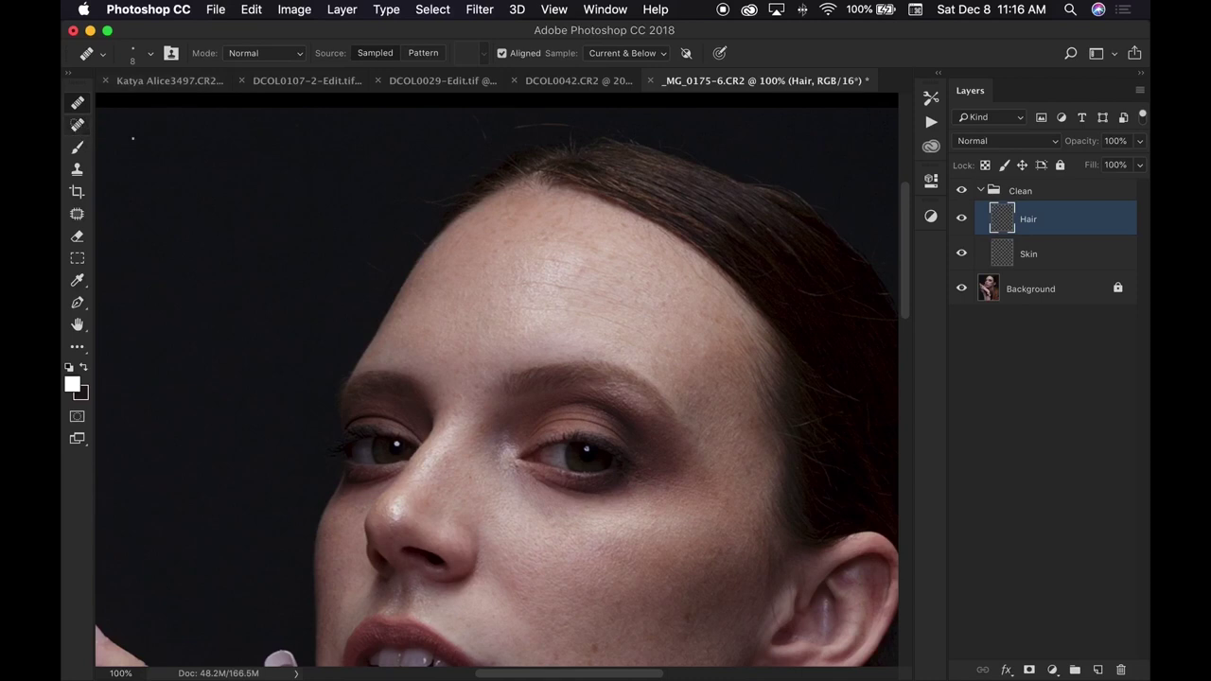
left_click(80, 125)
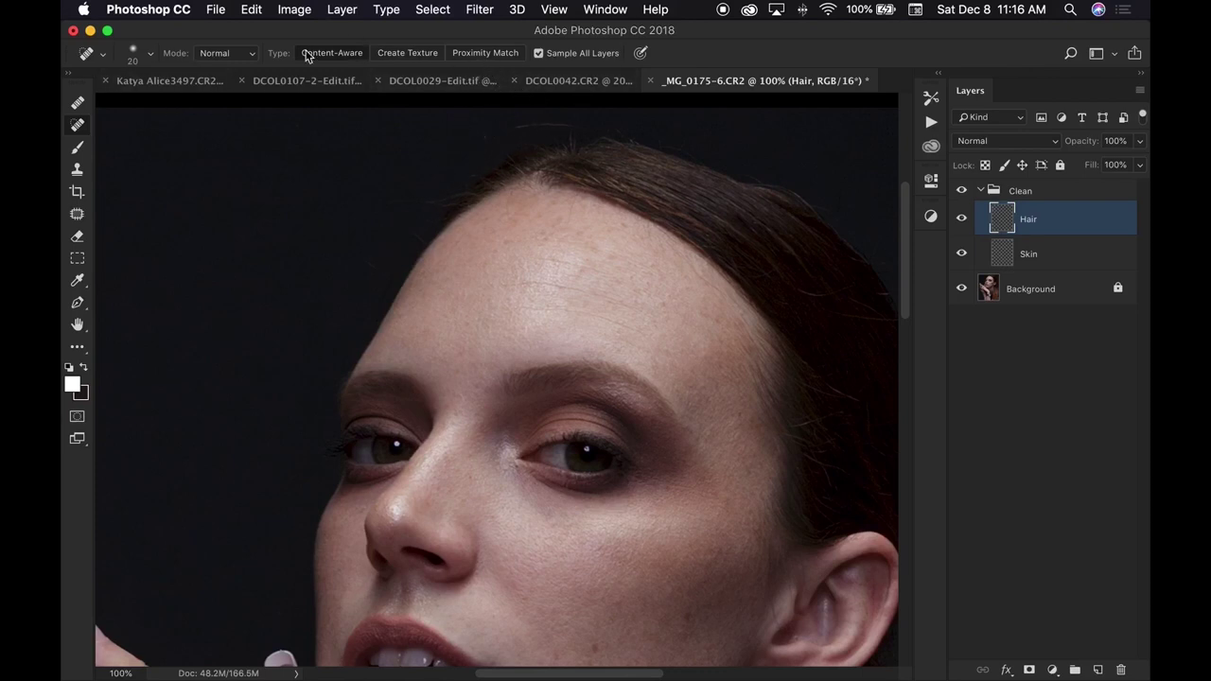
Set spot healing to 0% hardness, Replace mode and Content-Aware type.
left_click(149, 54)
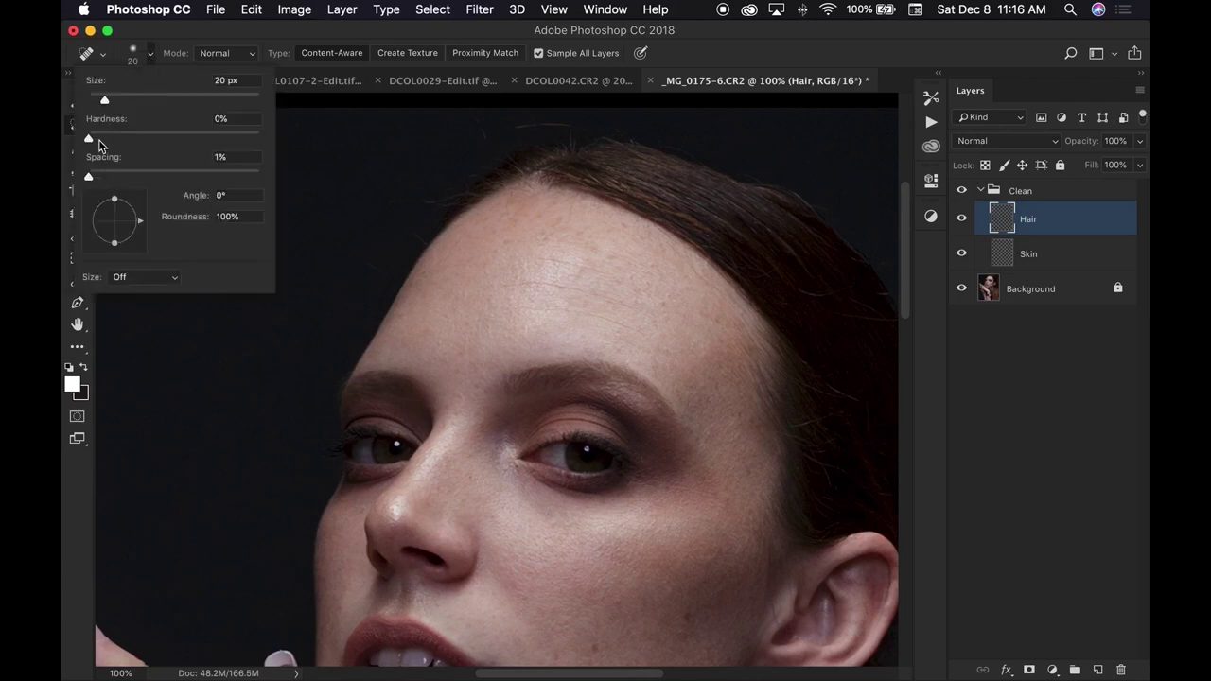
left_click_drag(101, 135, 84, 124)
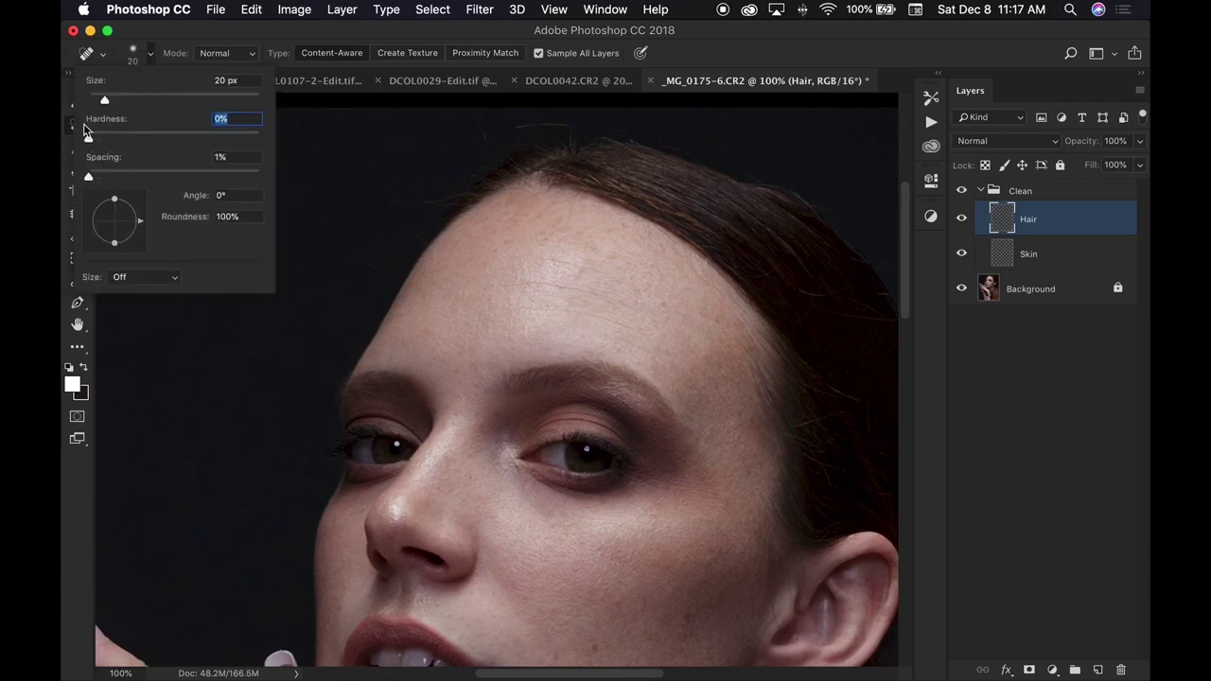
left_click(150, 55)
left_click(203, 69)
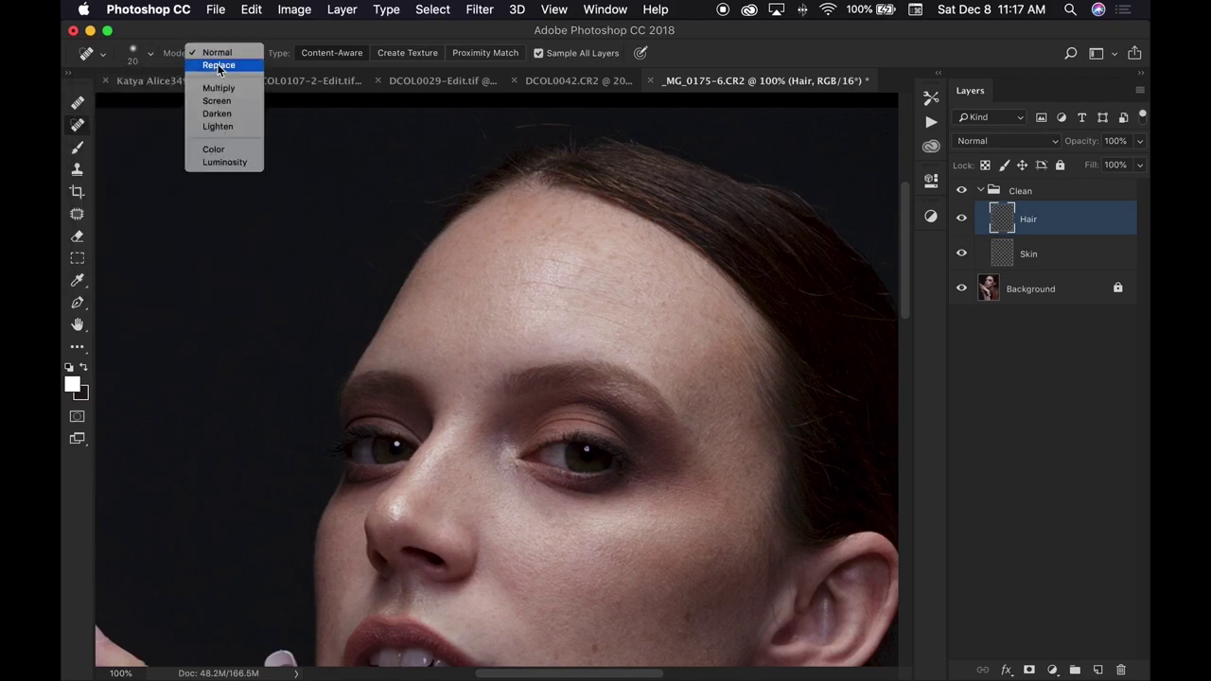
key("Escape")
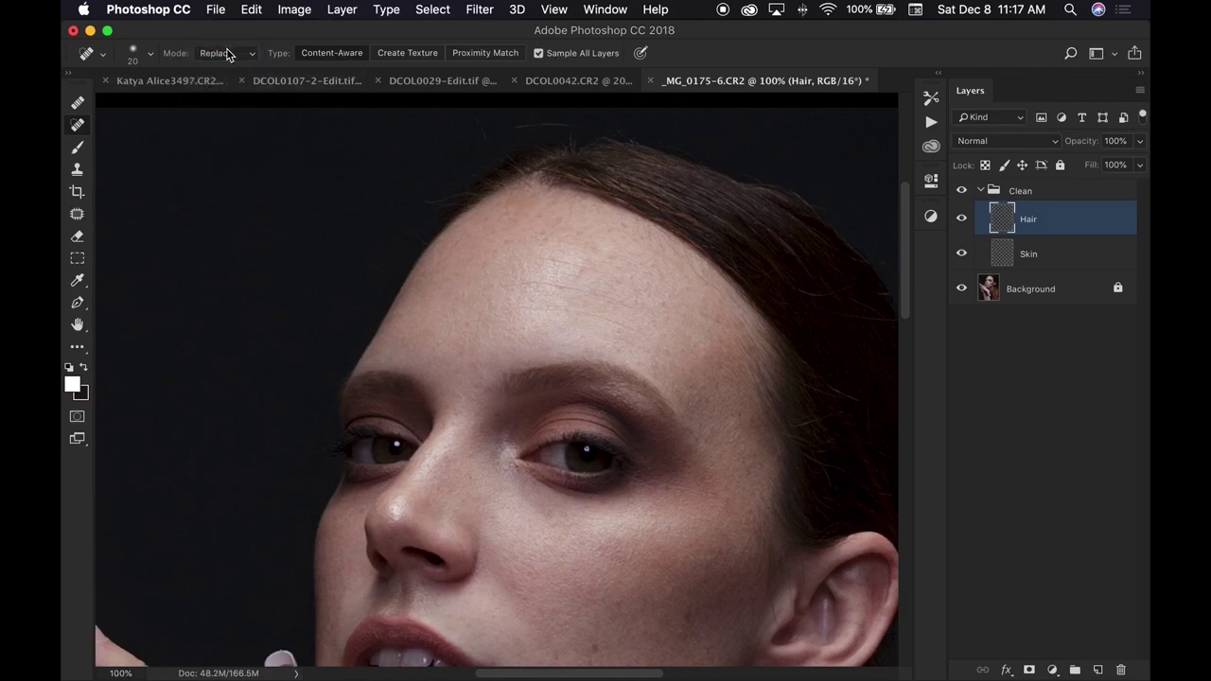
left_click(331, 55)
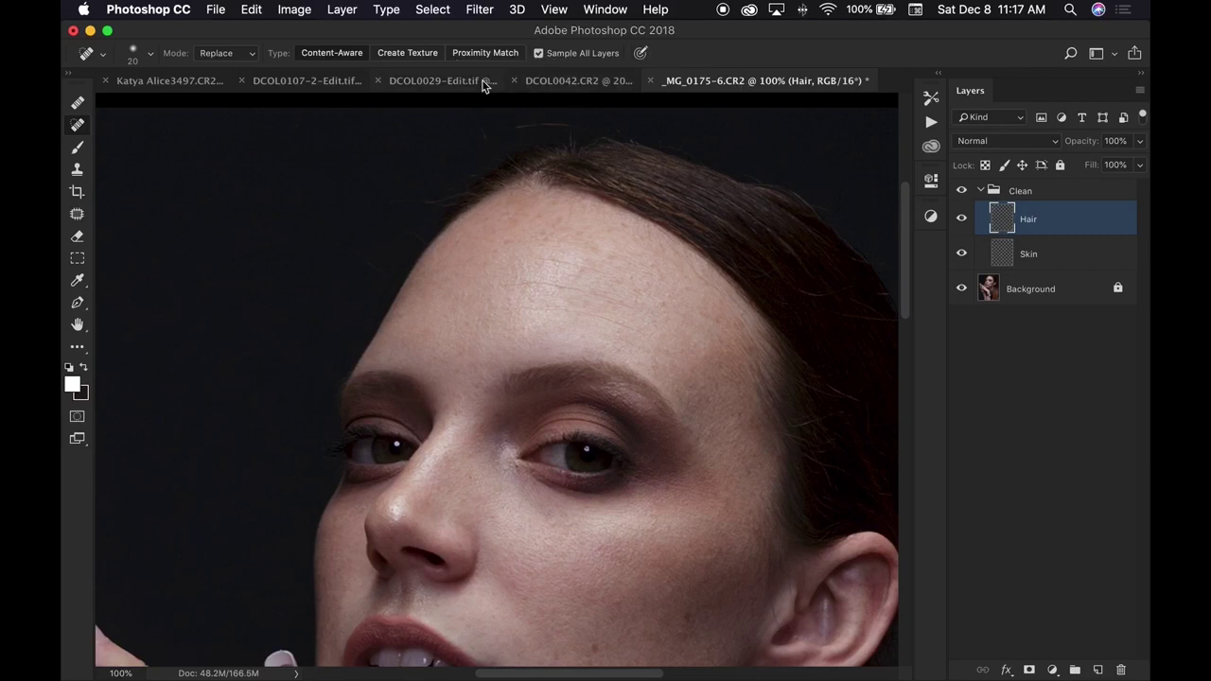
With a size 20 brush, heal stray hairs above and along the hairline.
key("bracketleft")
key("bracketright")
left_click_drag(485, 136, 479, 115)
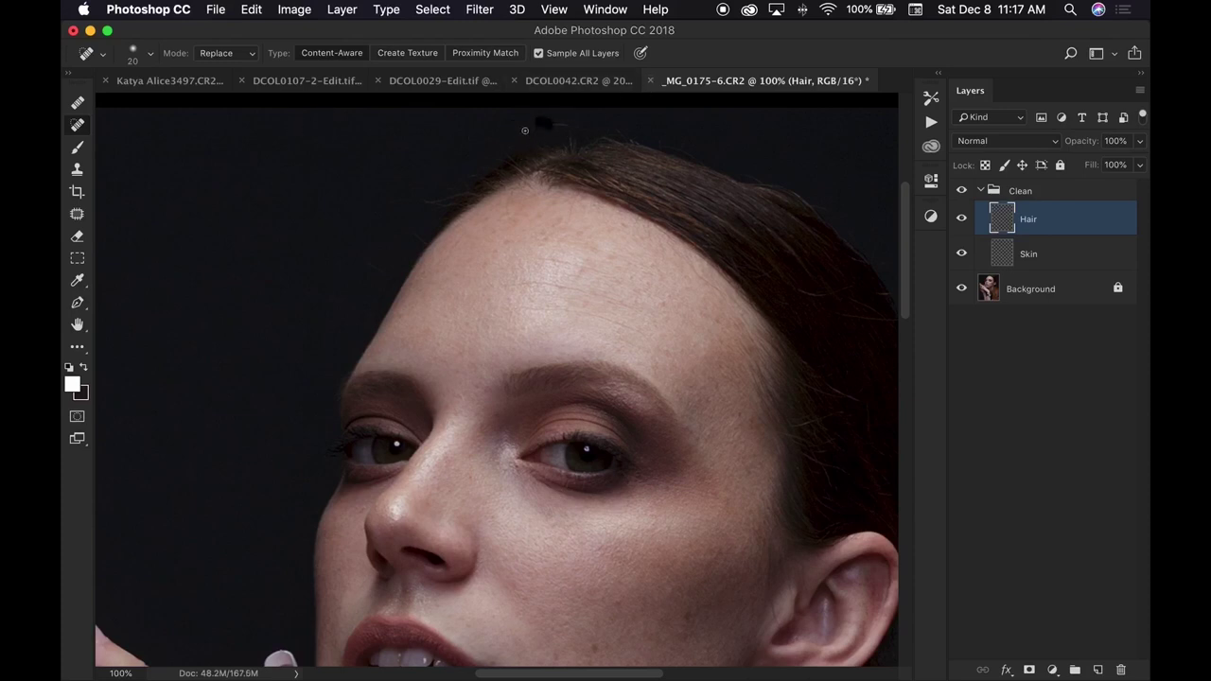
left_click_drag(563, 123, 548, 124)
mouse_move(422, 243)
left_mouse_down()
mouse_move(405, 262)
mouse_move(421, 246)
left_mouse_up()
left_click_drag(363, 263, 370, 246)
Move along the hairline and heal a dark spot and streak with a size 15 brush.
mouse_move(595, 240)
left_mouse_down()
mouse_move(495, 268)
mouse_move(425, 335)
left_mouse_up()
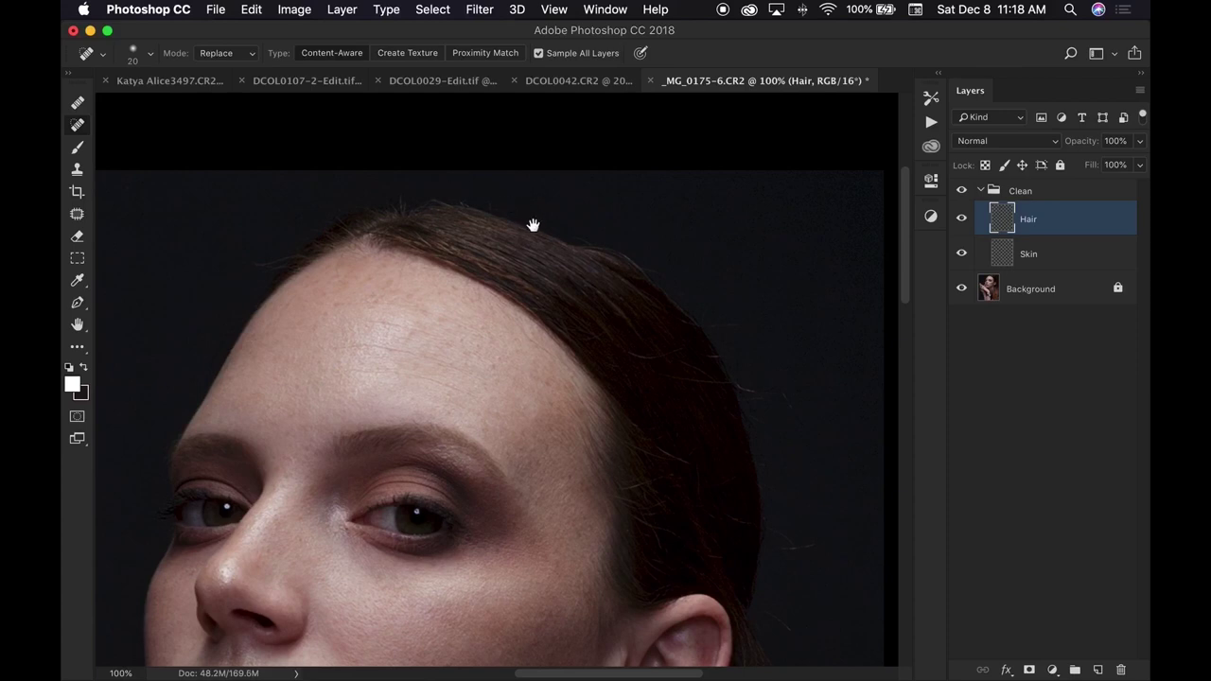
left_click_drag(532, 227, 369, 143)
scroll(411, 195, "down", 3)
scroll(319, 275, "left", 5)
scroll(319, 275, "up", 3)
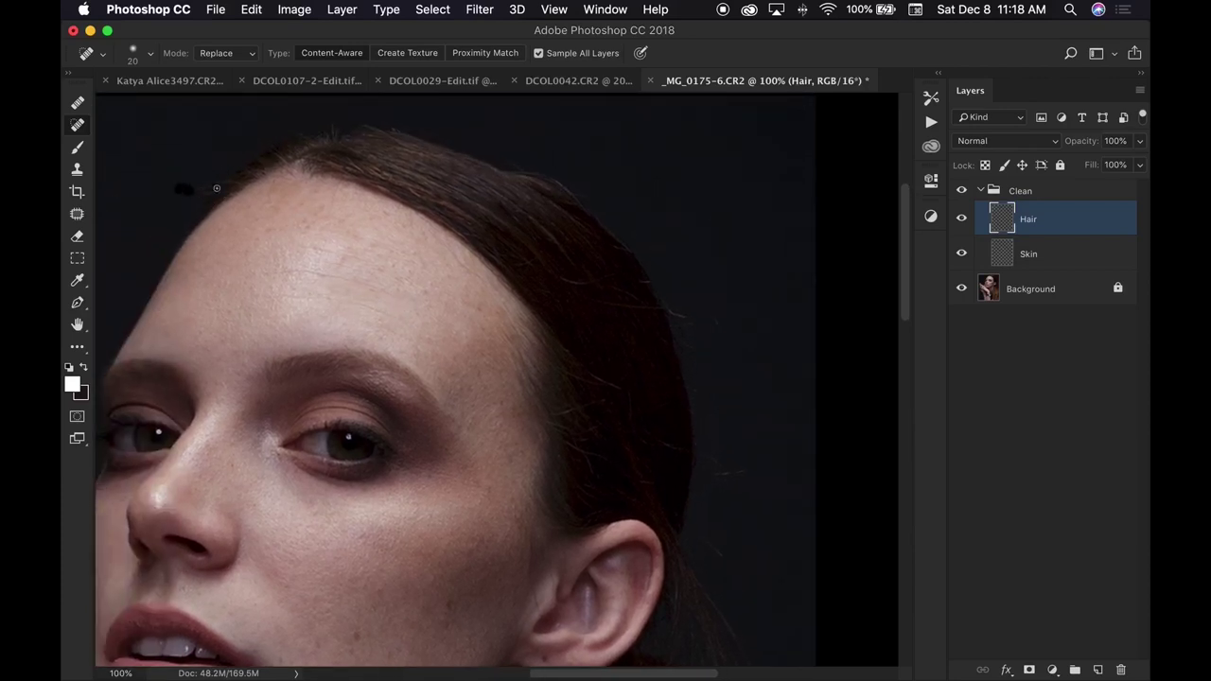
key("bracketleft")
left_click_drag(217, 183, 220, 183)
left_click_drag(189, 205, 214, 192)
Heal two small flaws in the hair and a dark speck on the hair edge.
scroll(459, 297, "down", 3)
scroll(459, 297, "right", 4)
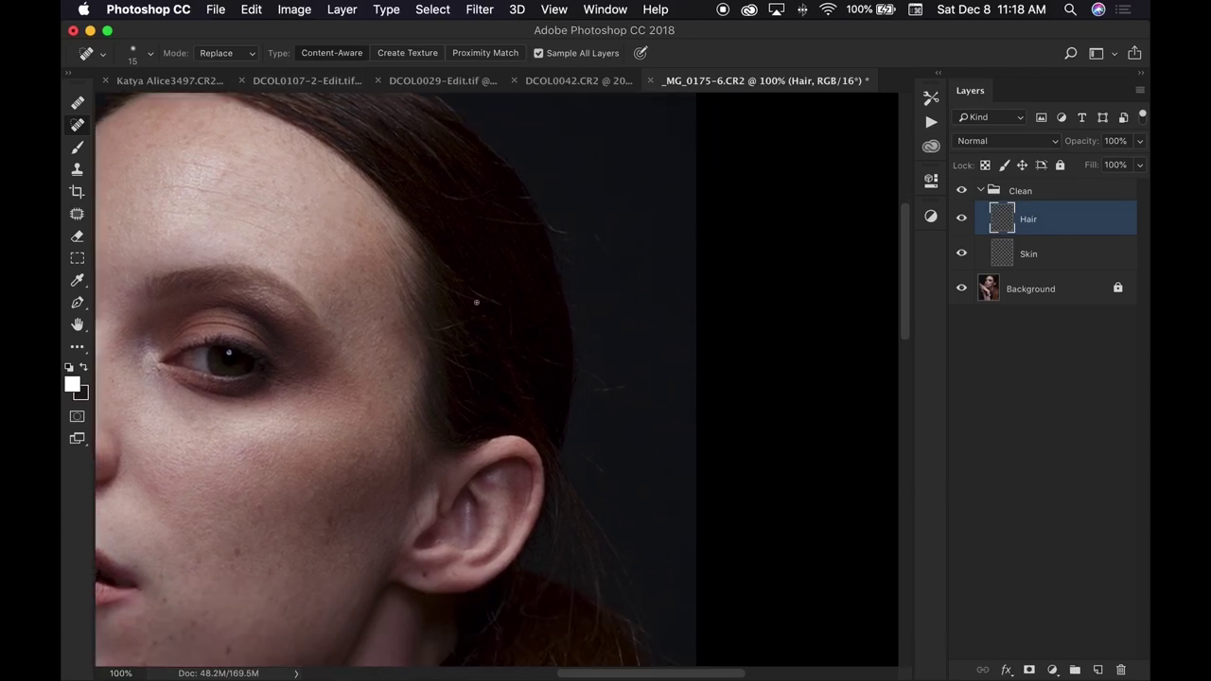
left_click_drag(495, 300, 487, 299)
left_click_drag(455, 196, 450, 199)
left_click(515, 157)
Remove remaining specks on the hair edge and background, then restore brush size 20.
left_click_drag(552, 178, 554, 243)
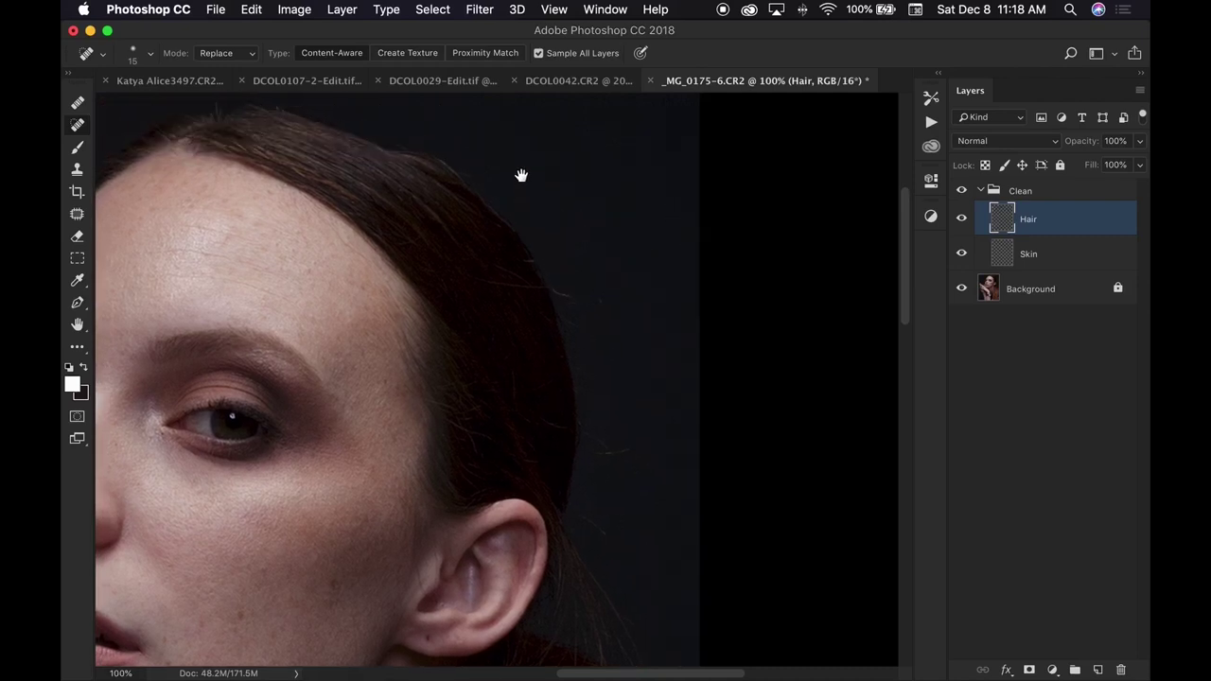
left_click(463, 176)
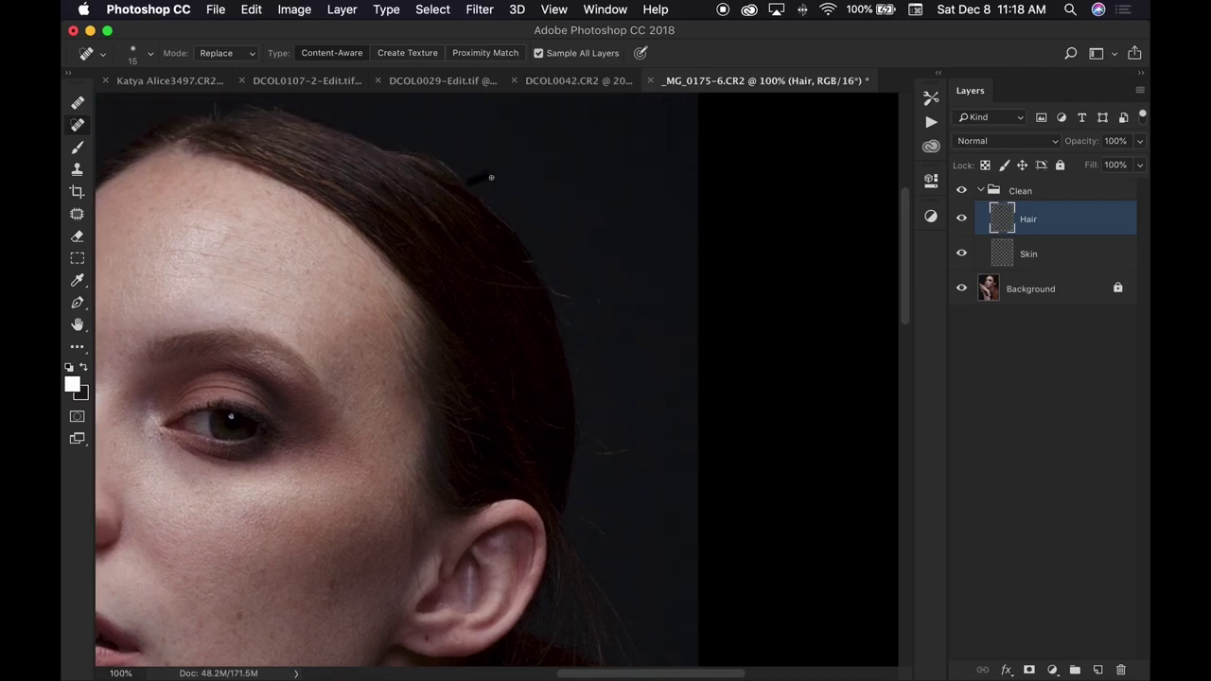
scroll(500, 208, "down", 3)
scroll(500, 208, "right", 3)
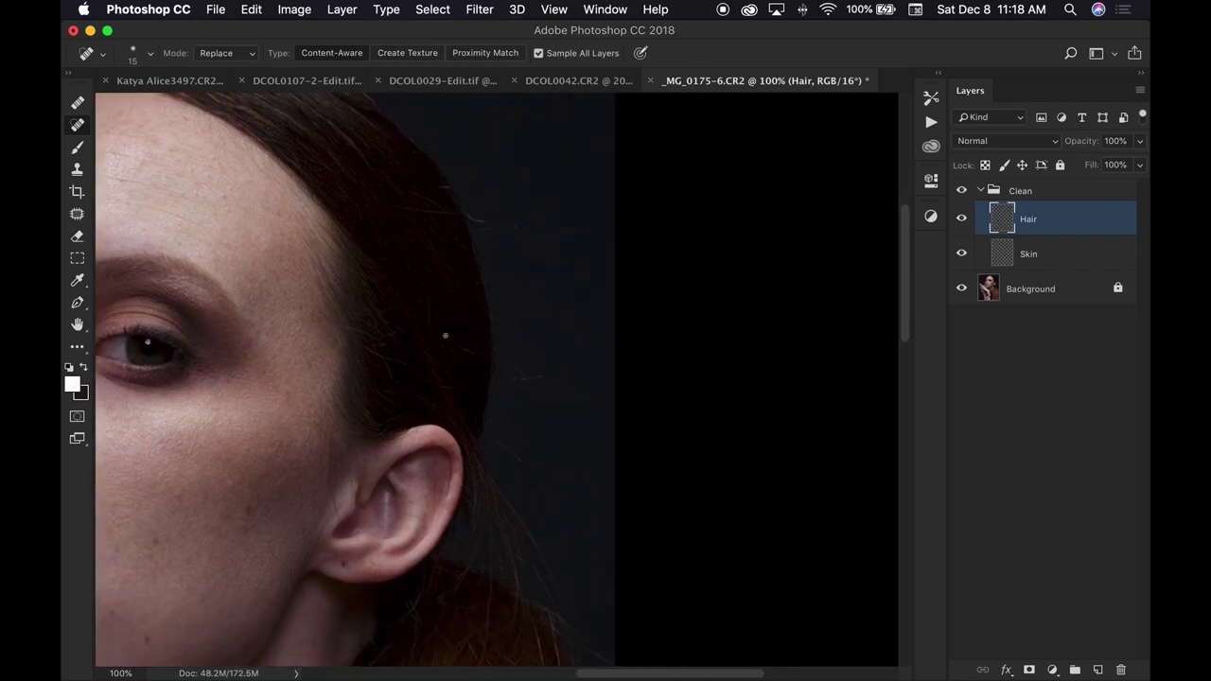
left_click(516, 229)
key("bracketright")
Switch to the Clone Stamp tool with a soft 0% hardness brush.
left_click(77, 171)
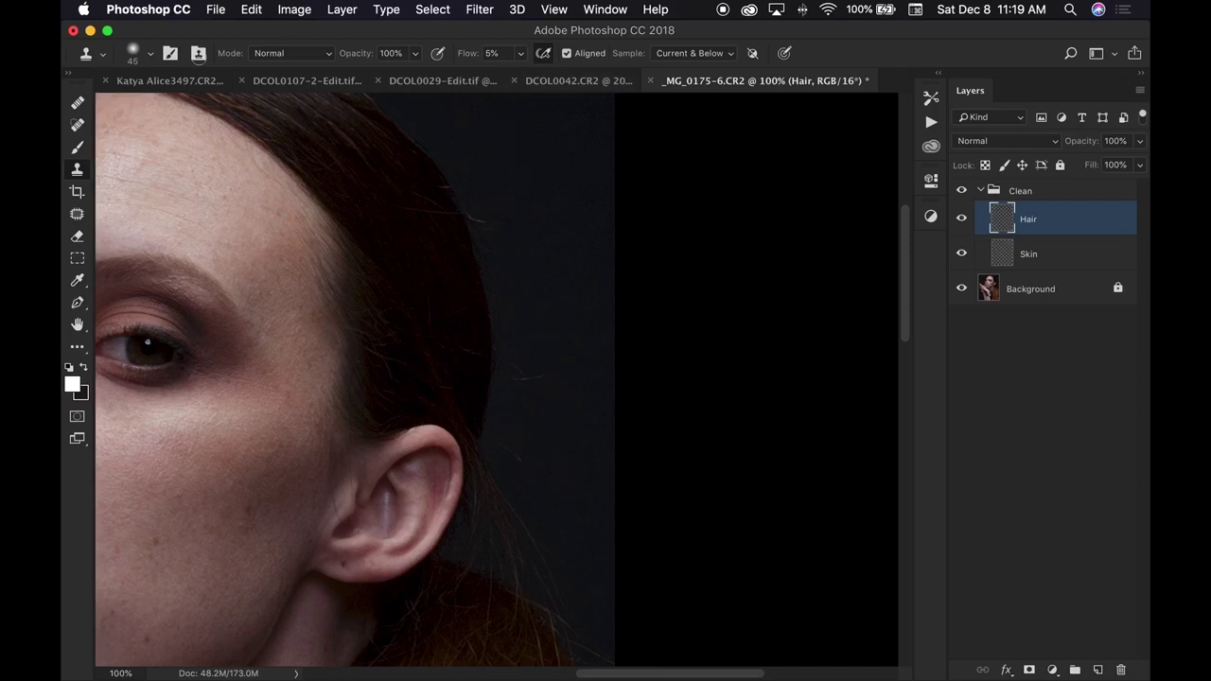
left_click(150, 54)
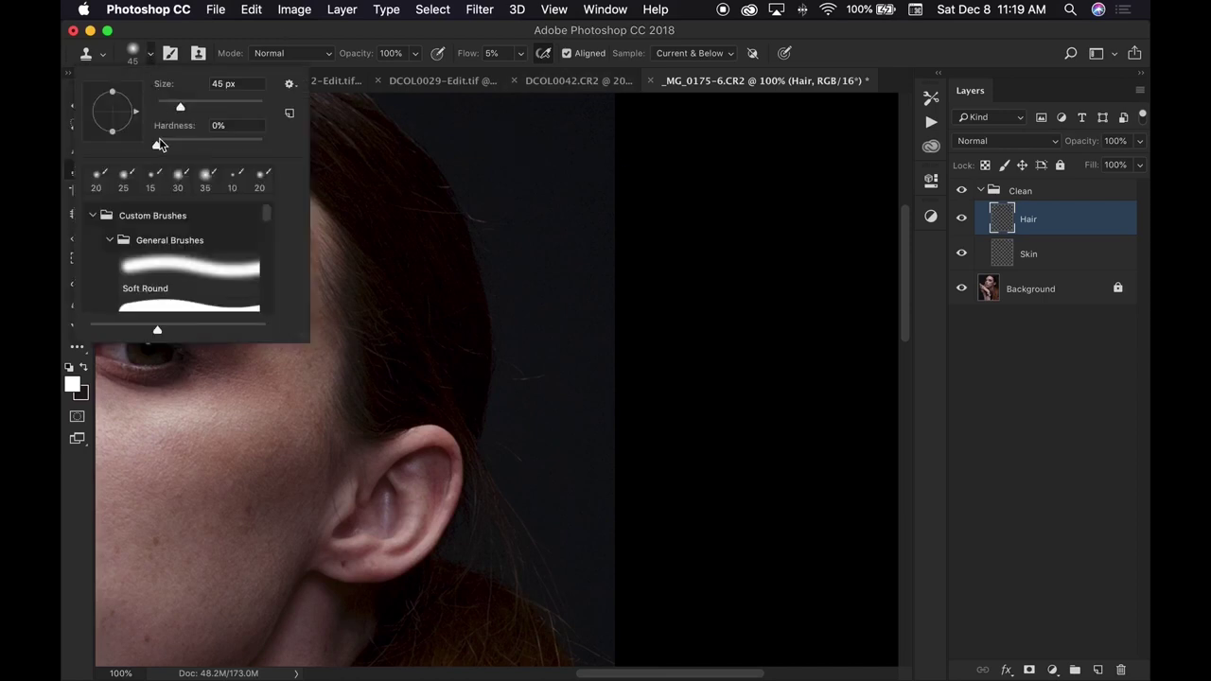
left_click(157, 146)
left_click(150, 57)
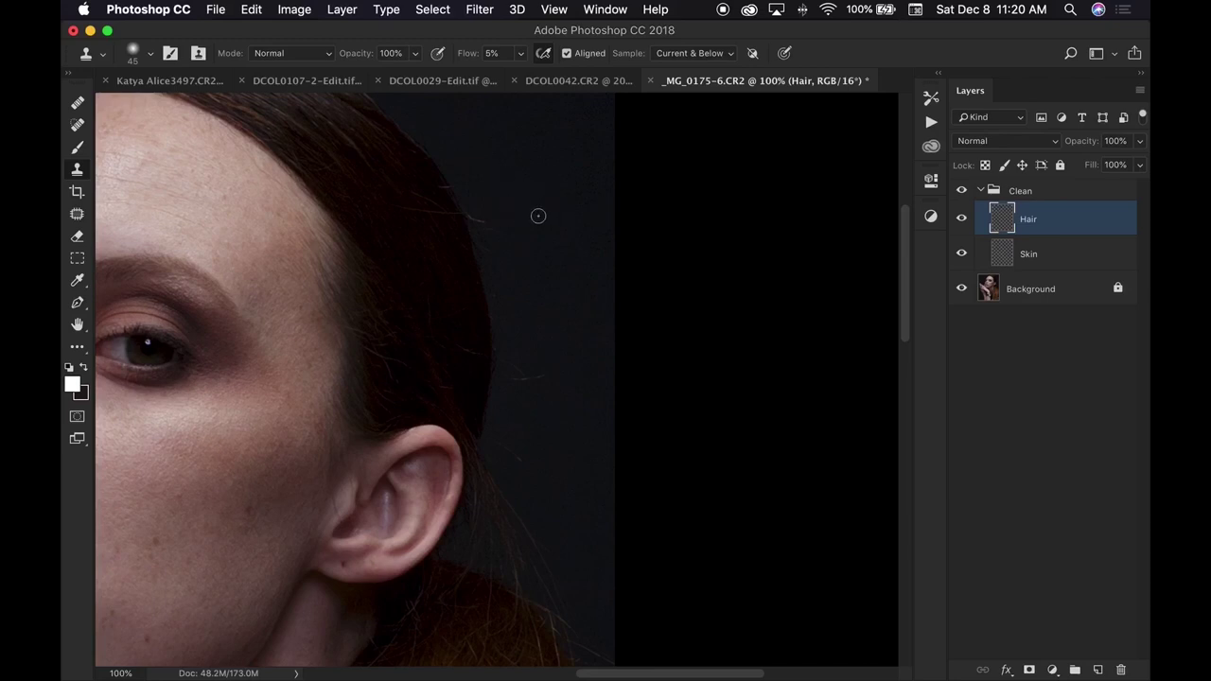
Enlarge the clone brush to 50, sample clean background, and clone stray hairs beside the ear.
key("bracketright")
left_click(556, 204, "alt")
mouse_move(511, 214)
left_mouse_down()
mouse_move(486, 205)
mouse_move(483, 217)
mouse_move(473, 175)
mouse_move(505, 324)
mouse_move(497, 284)
mouse_move(508, 314)
left_mouse_up()
mouse_move(538, 375)
left_mouse_down()
mouse_move(510, 371)
mouse_move(502, 343)
mouse_move(513, 217)
left_mouse_up()
mouse_move(488, 252)
left_mouse_down()
mouse_move(498, 309)
mouse_move(480, 213)
mouse_move(509, 373)
left_mouse_up()
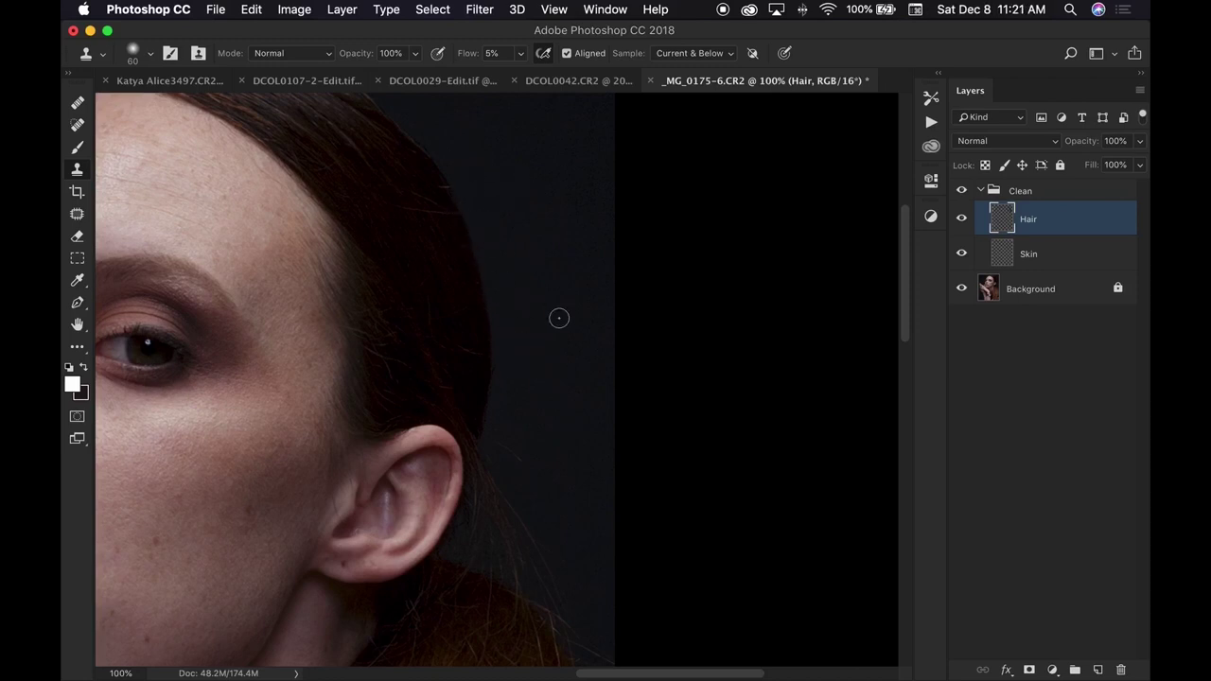
Resample nearby background and clone out the remaining flyaways along the lower hair edge.
left_click(548, 430, "alt")
mouse_move(508, 451)
left_mouse_down()
mouse_move(541, 422)
mouse_move(528, 417)
left_mouse_up()
left_click_drag(540, 453, 541, 450)
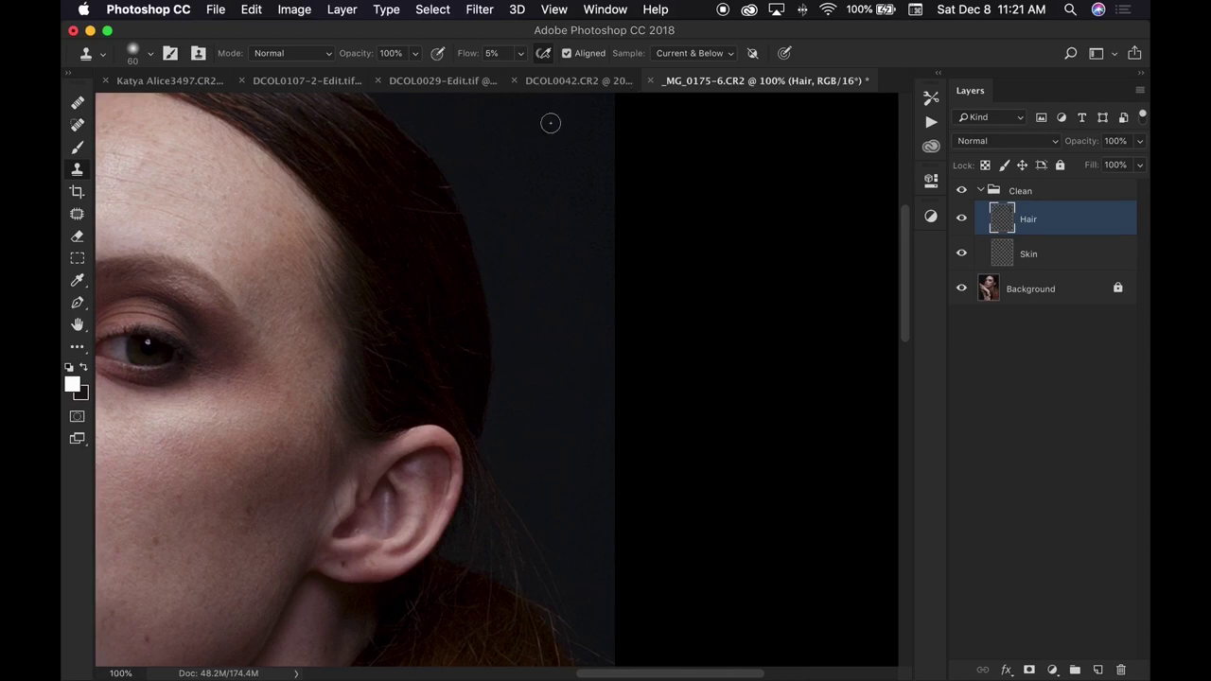
left_click(508, 211, "alt")
mouse_move(480, 221)
left_mouse_down()
mouse_move(503, 333)
mouse_move(494, 432)
left_mouse_up()
mouse_move(633, 189)
left_mouse_down()
mouse_move(516, 311)
mouse_move(470, 164)
mouse_move(508, 237)
left_mouse_up()
Add a reveal-all mask to the Hair layer and set a Brush with 5% flow.
left_click(1029, 670)
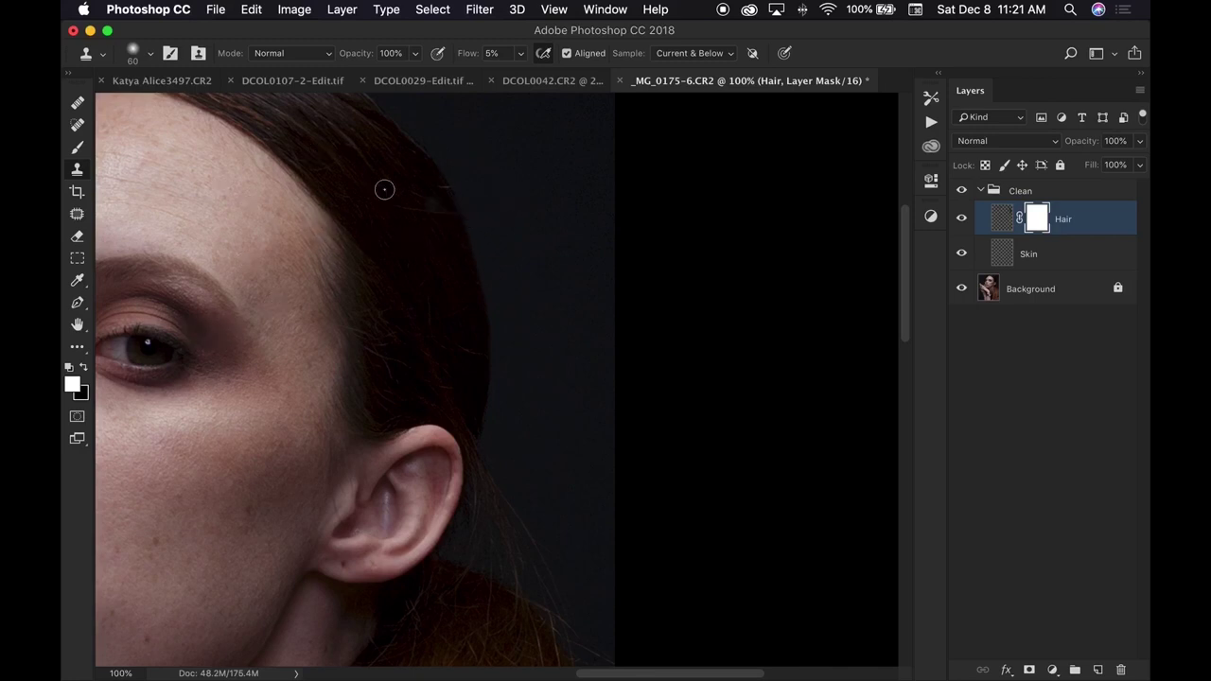
left_click(78, 150)
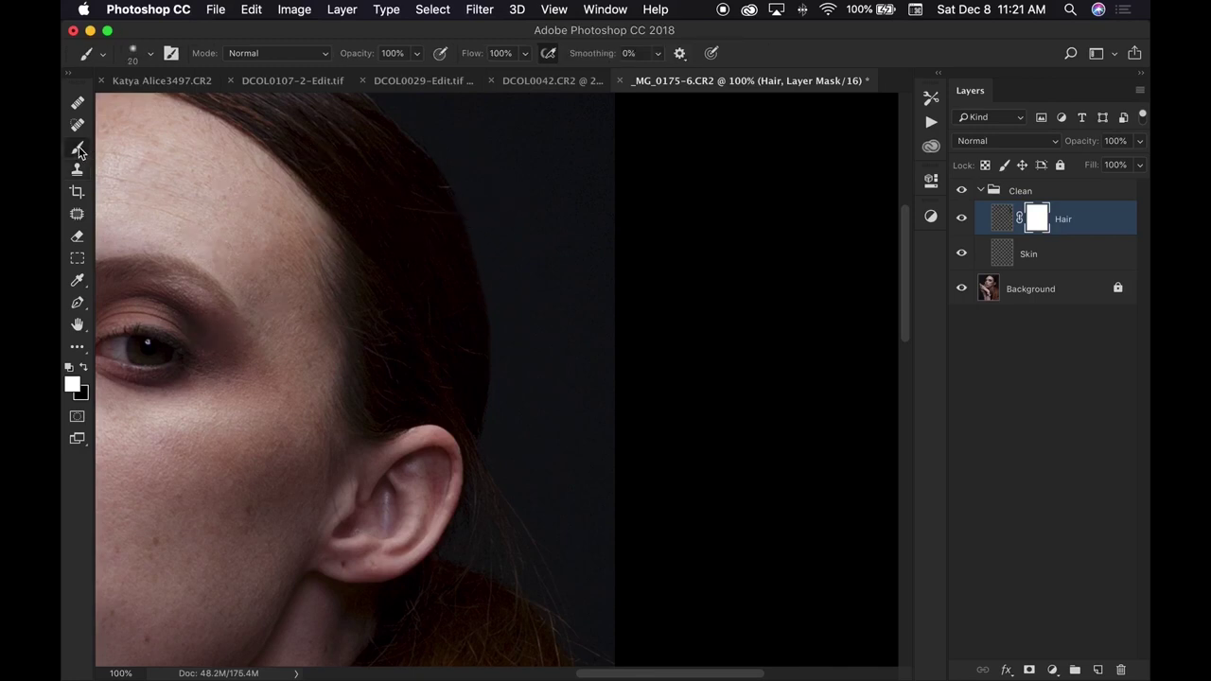
left_click(502, 53)
type("5")
key("Return")
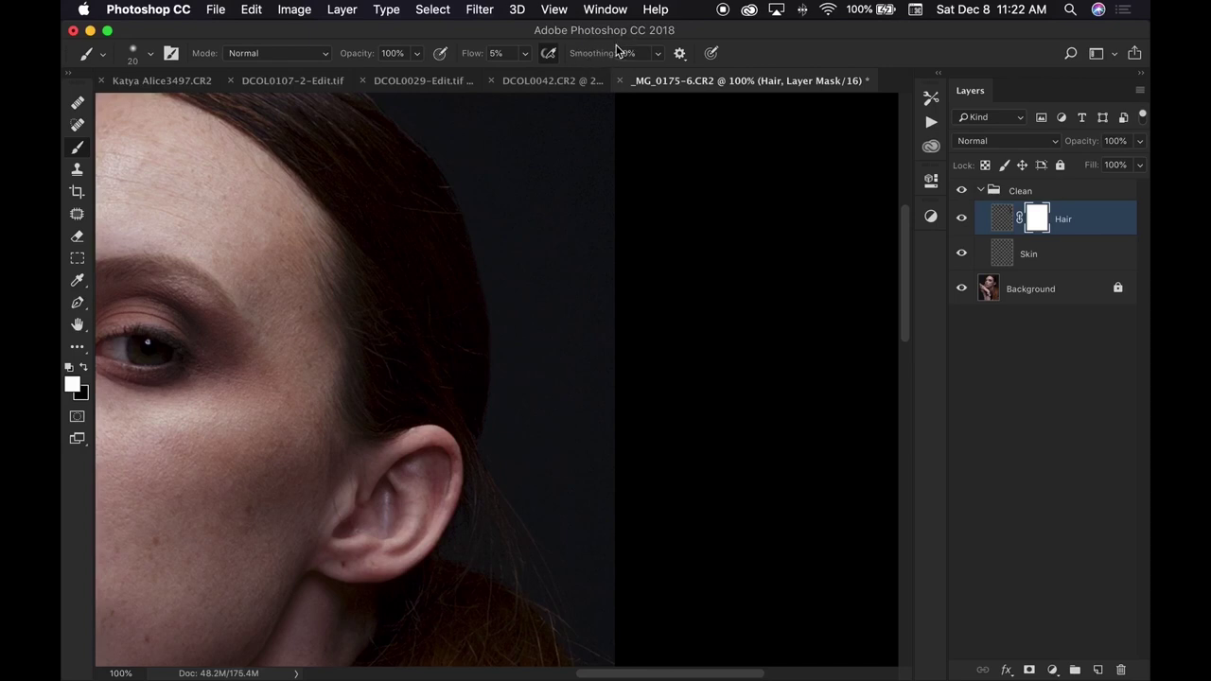
Set brush smoothing to 0%, confirm 0% hardness, and make black the foreground colour.
left_click_drag(596, 49, 571, 58)
left_click_drag(596, 52, 587, 53)
left_click(151, 53)
left_click(144, 149)
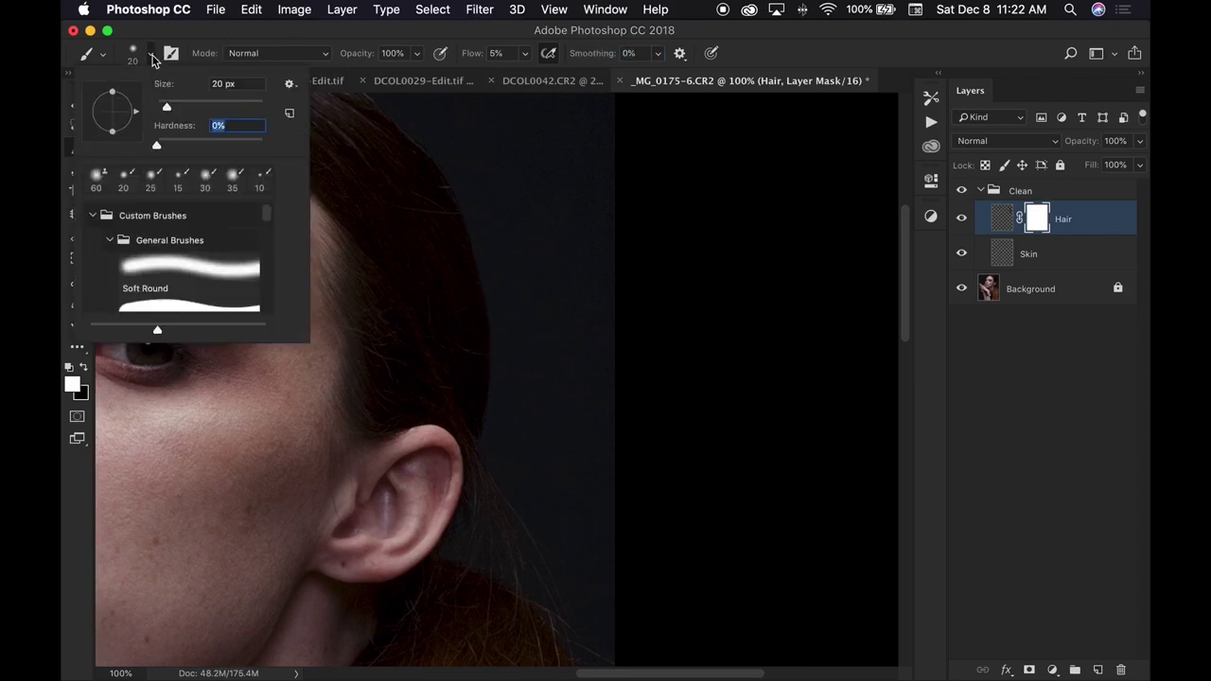
left_click(152, 54)
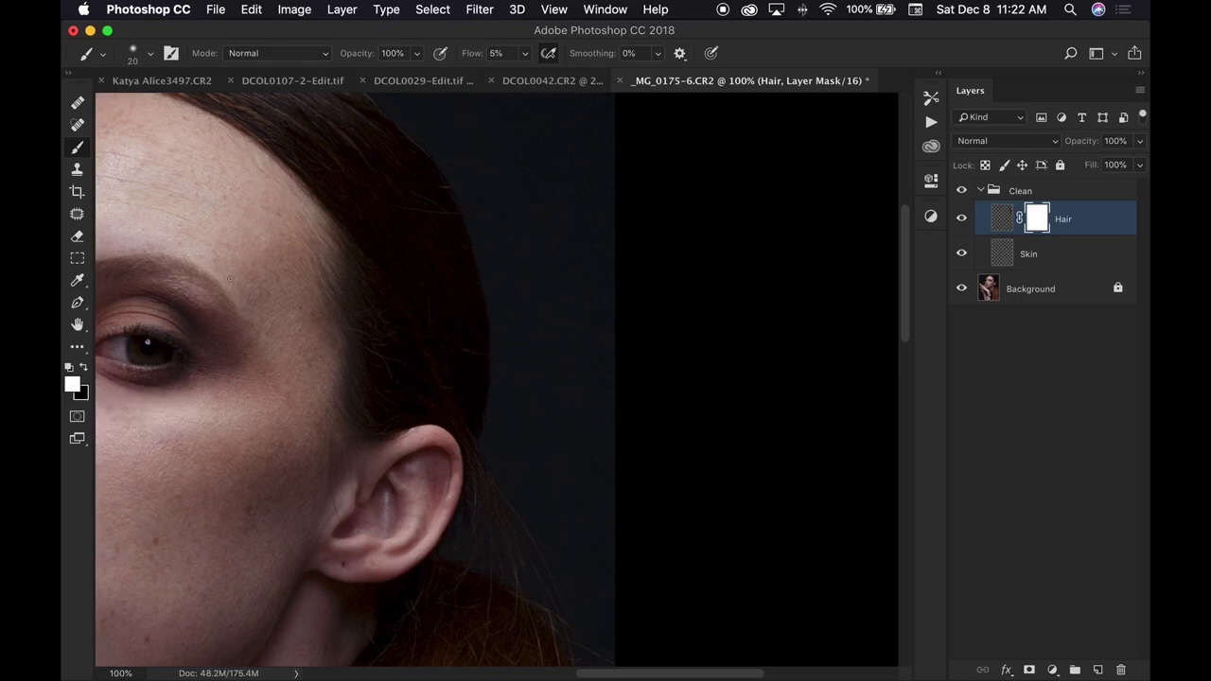
key("x")
key("x")
key("x")
key("x")
key("x")
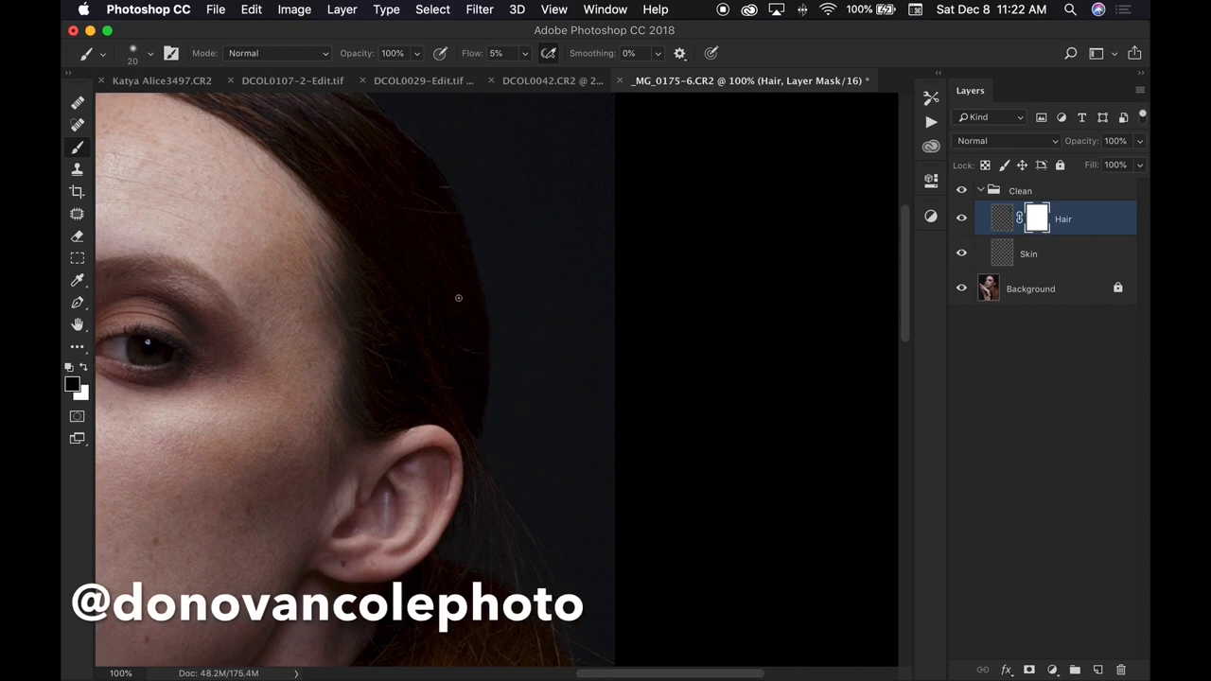
Enlarge the soft mask brush to 35 px and pan up to the top of the head.
key("bracketright")
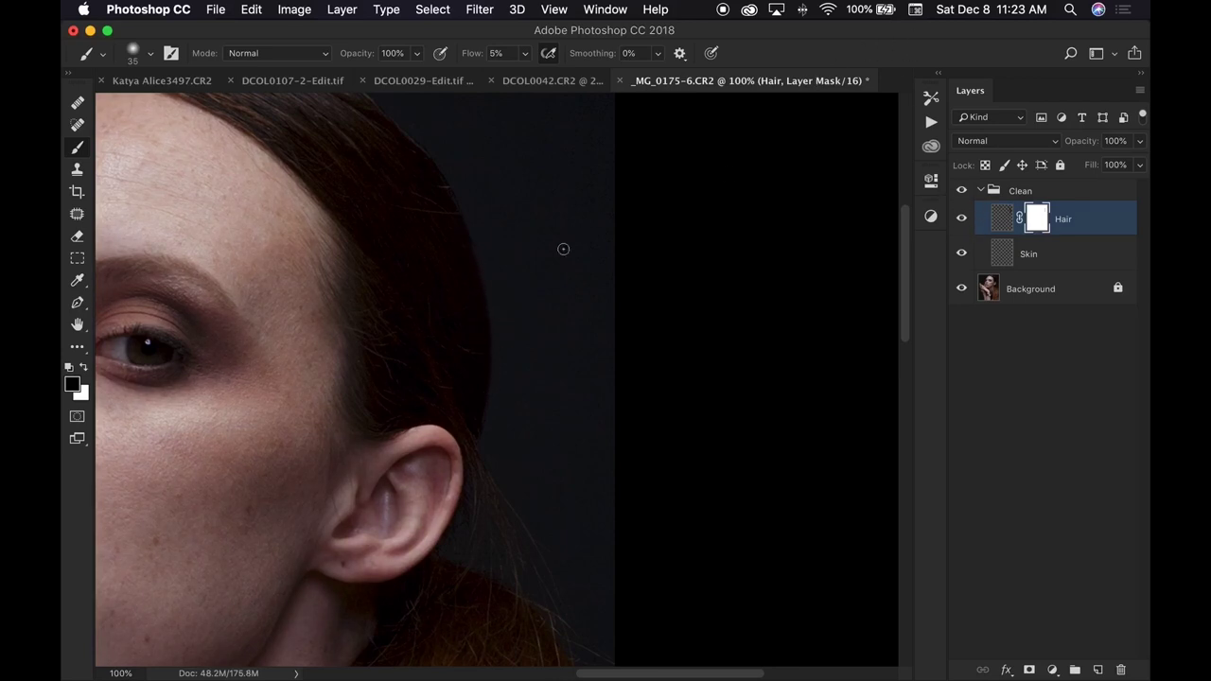
left_click_drag(492, 337, 677, 423)
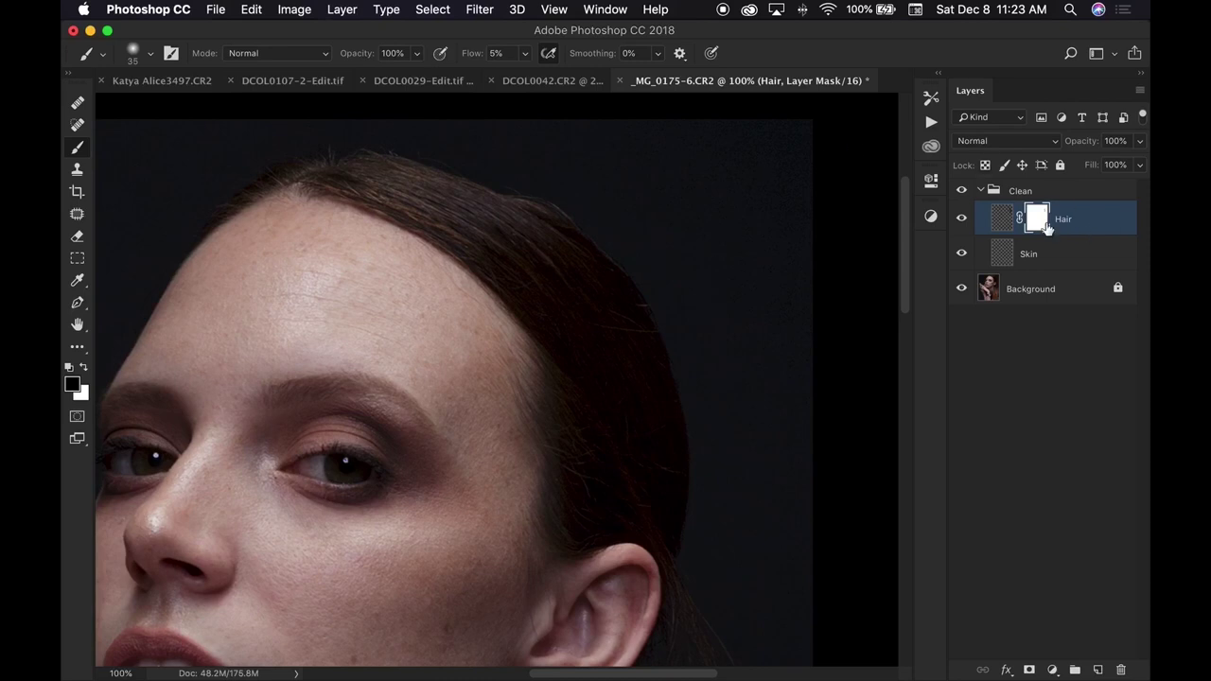
left_click(963, 220)
left_click(963, 220)
left_click(962, 219)
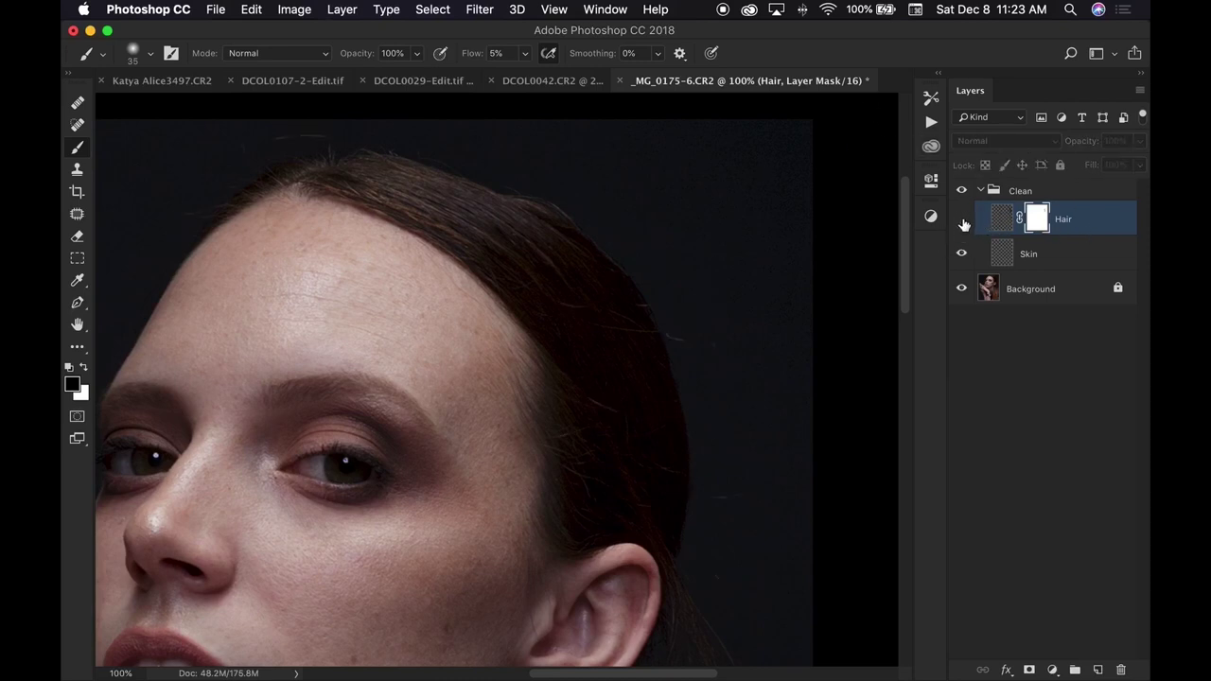
left_click(963, 220)
left_click(962, 221)
left_click(963, 220)
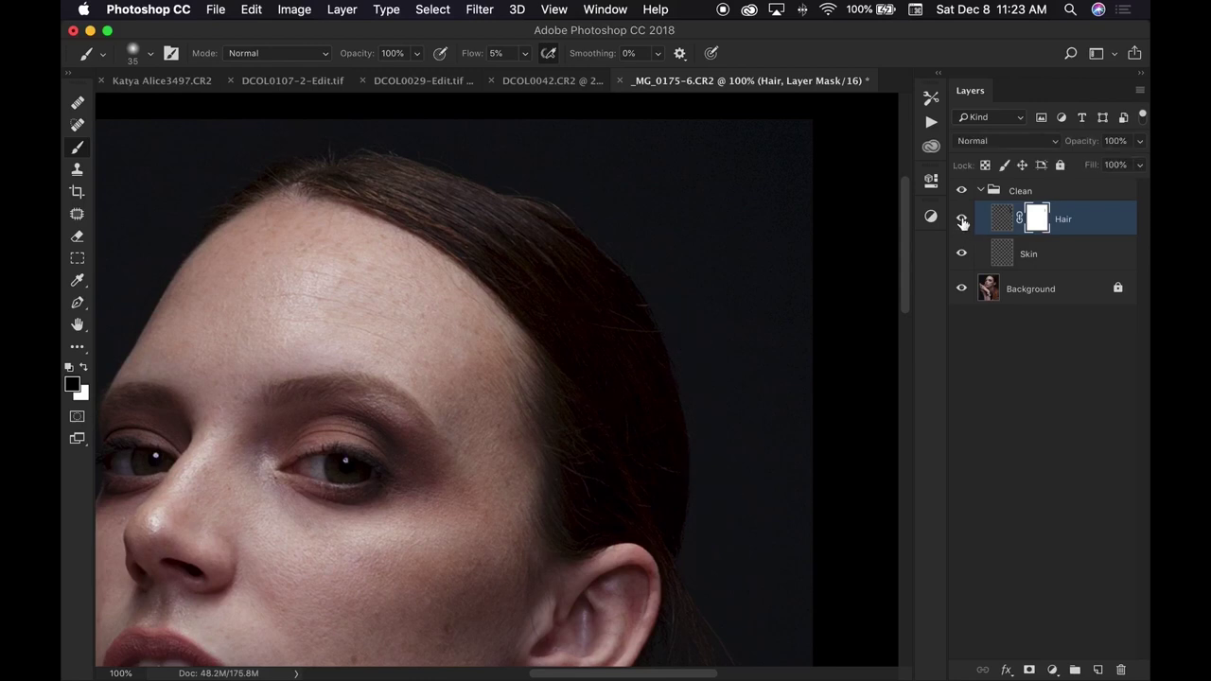
left_click(963, 221)
left_click(960, 225)
left_click(960, 220)
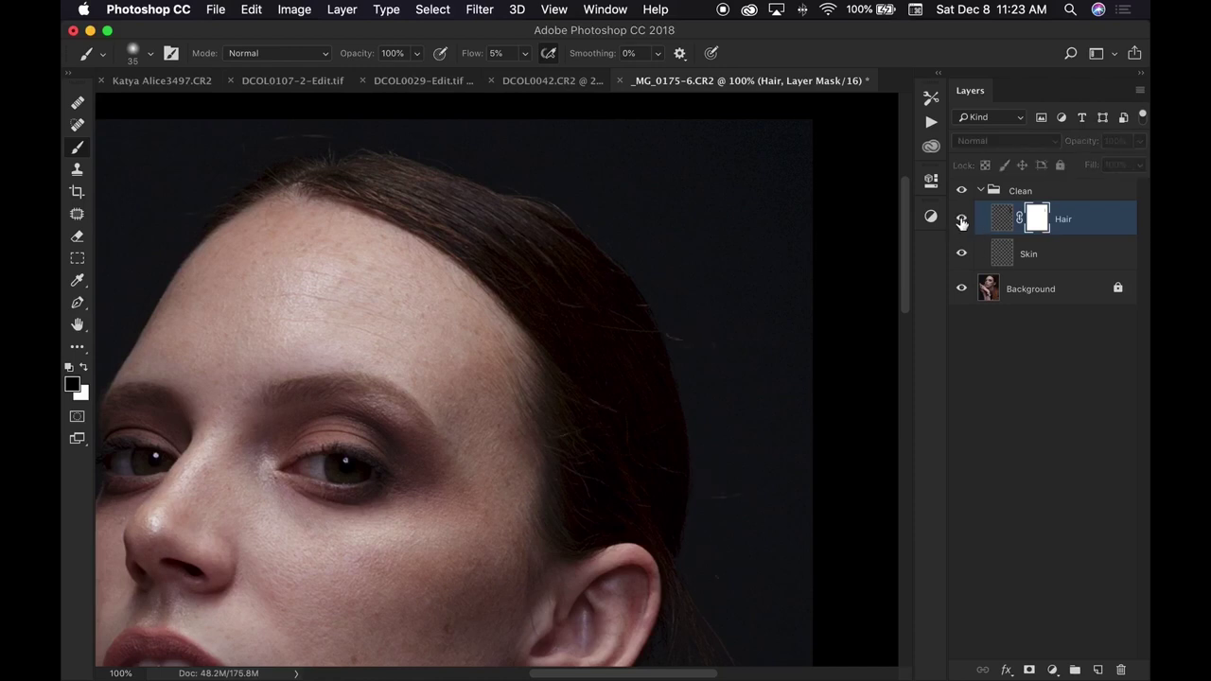
left_click(963, 221)
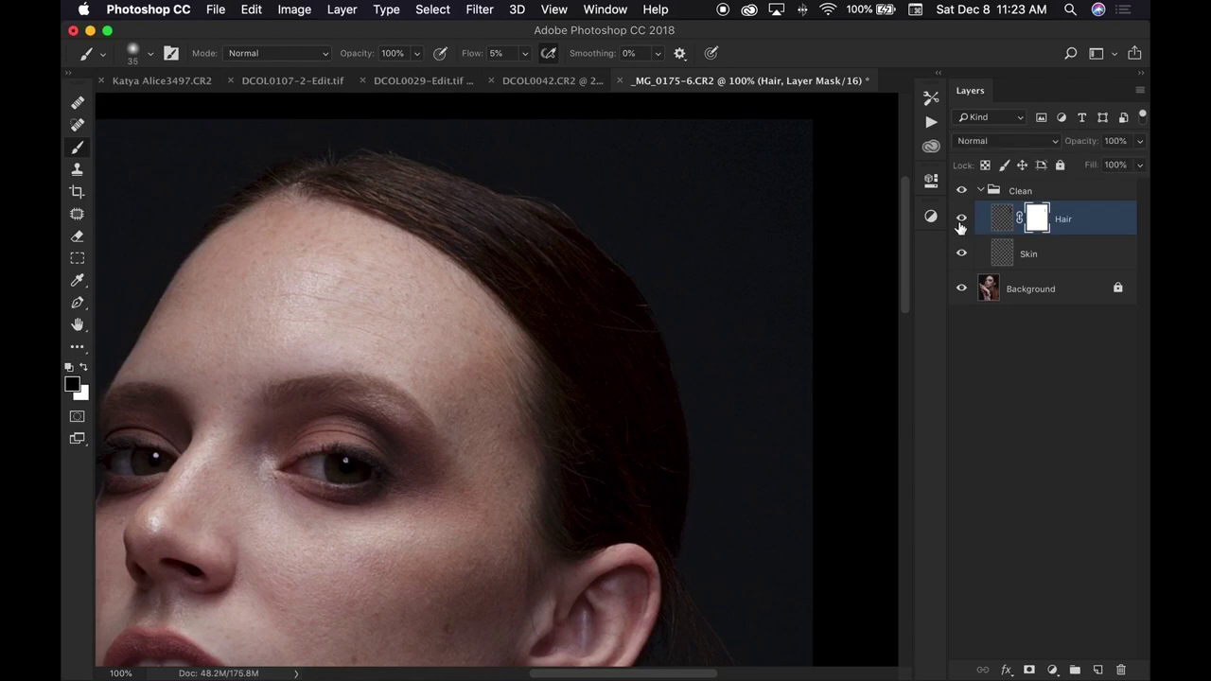
left_click(961, 225)
left_click(960, 226)
scroll(854, 221, "left", 2)
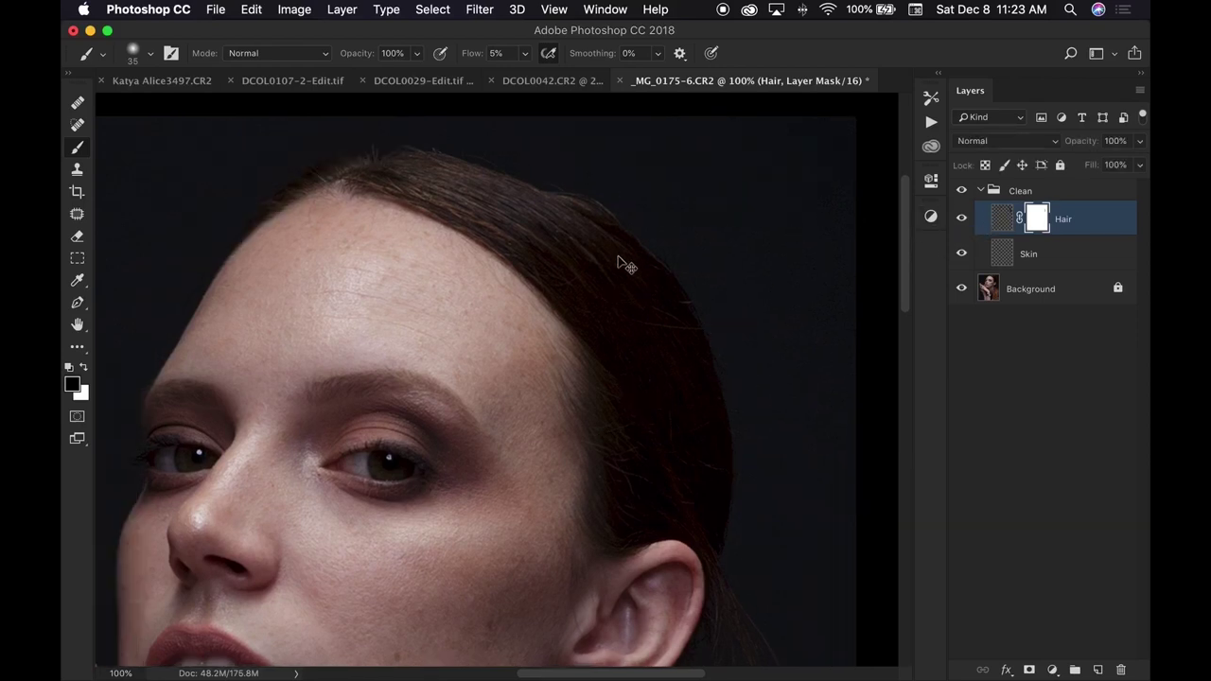
key("super+minus")
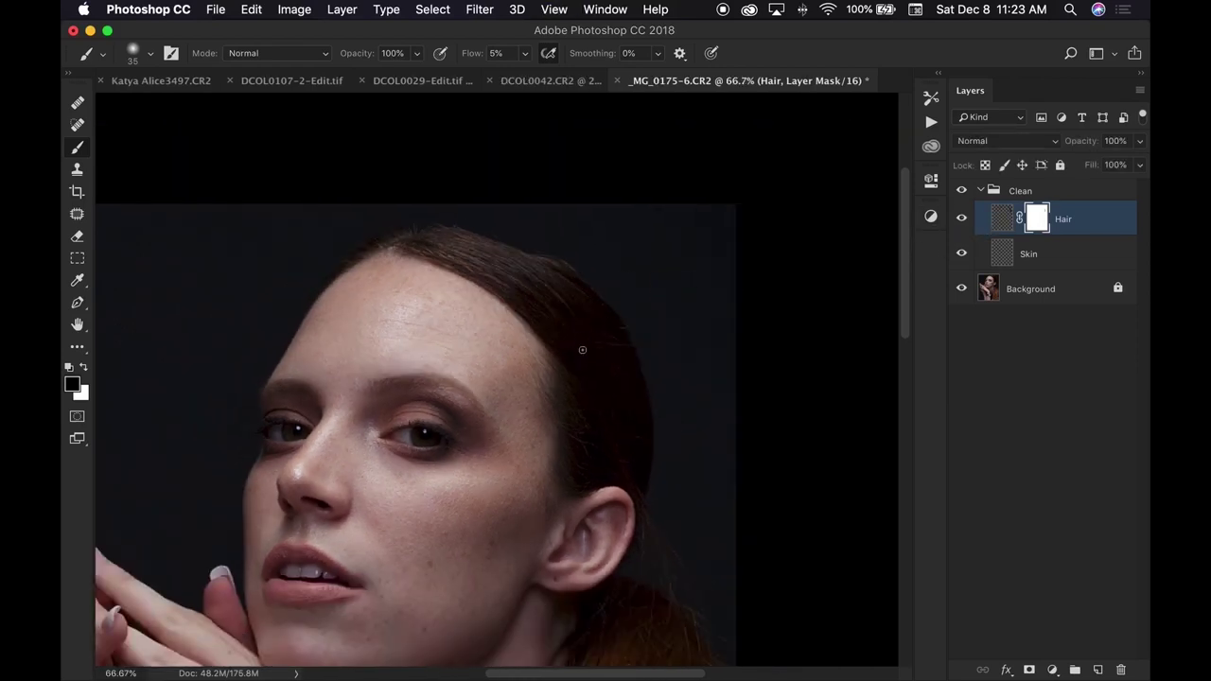
left_click_drag(570, 351, 638, 310)
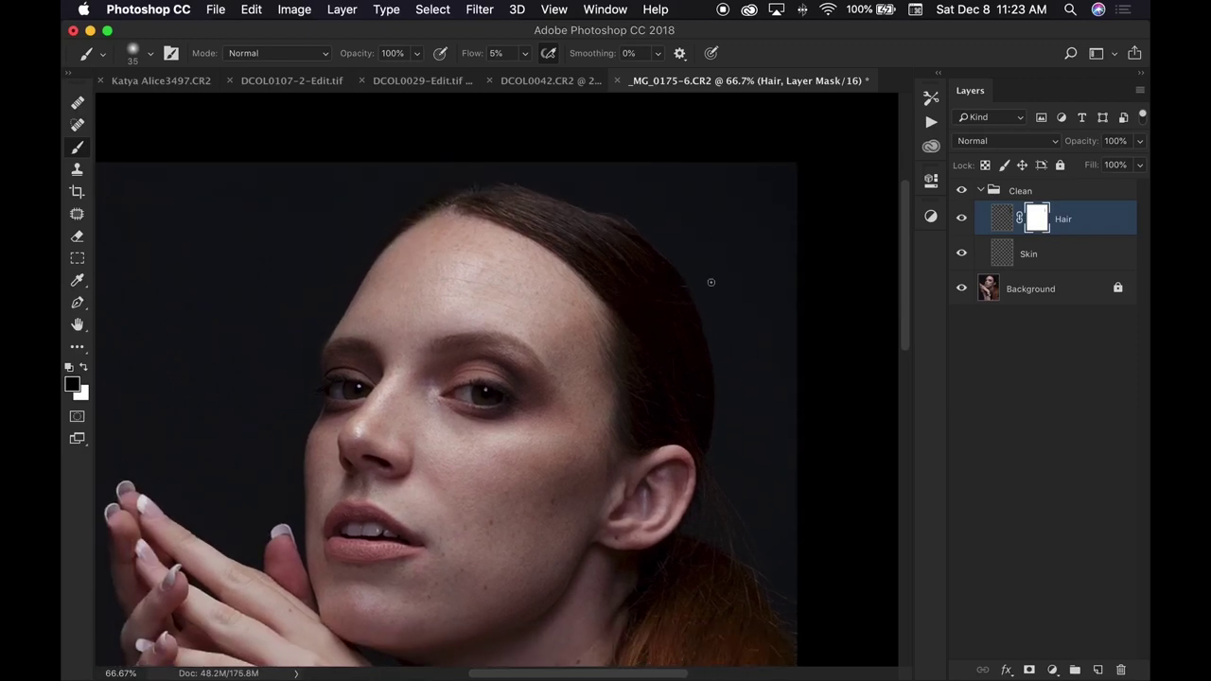
left_click_drag(652, 335, 683, 302)
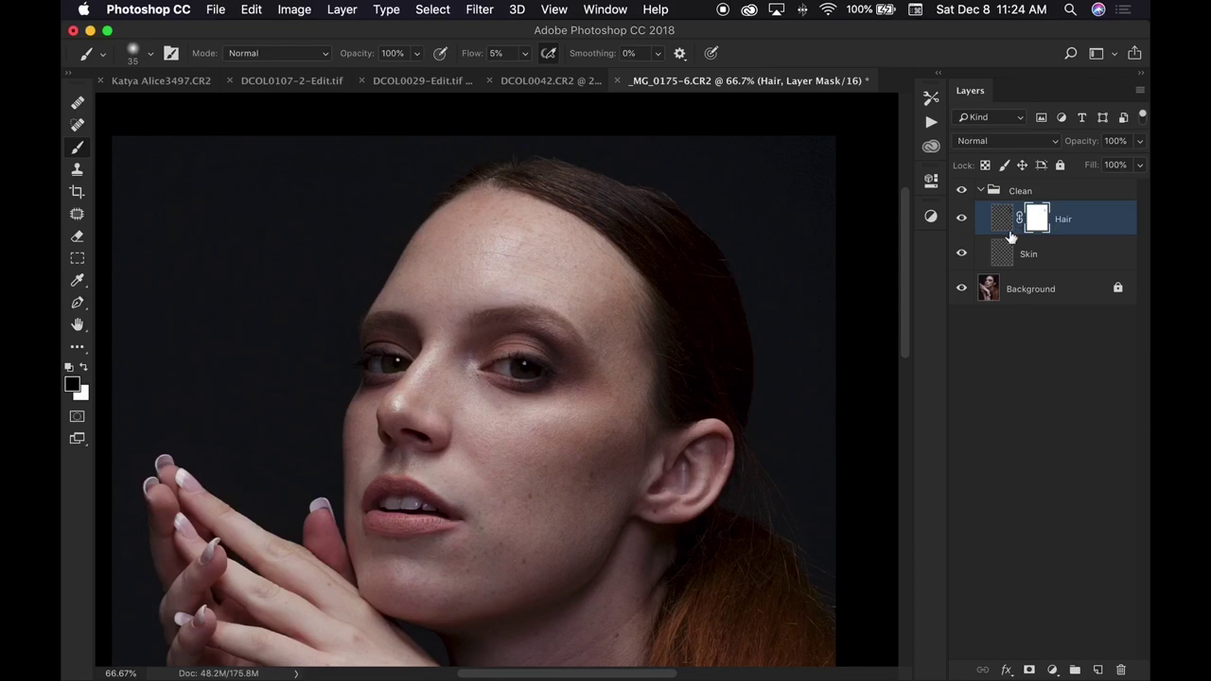
left_click(961, 219)
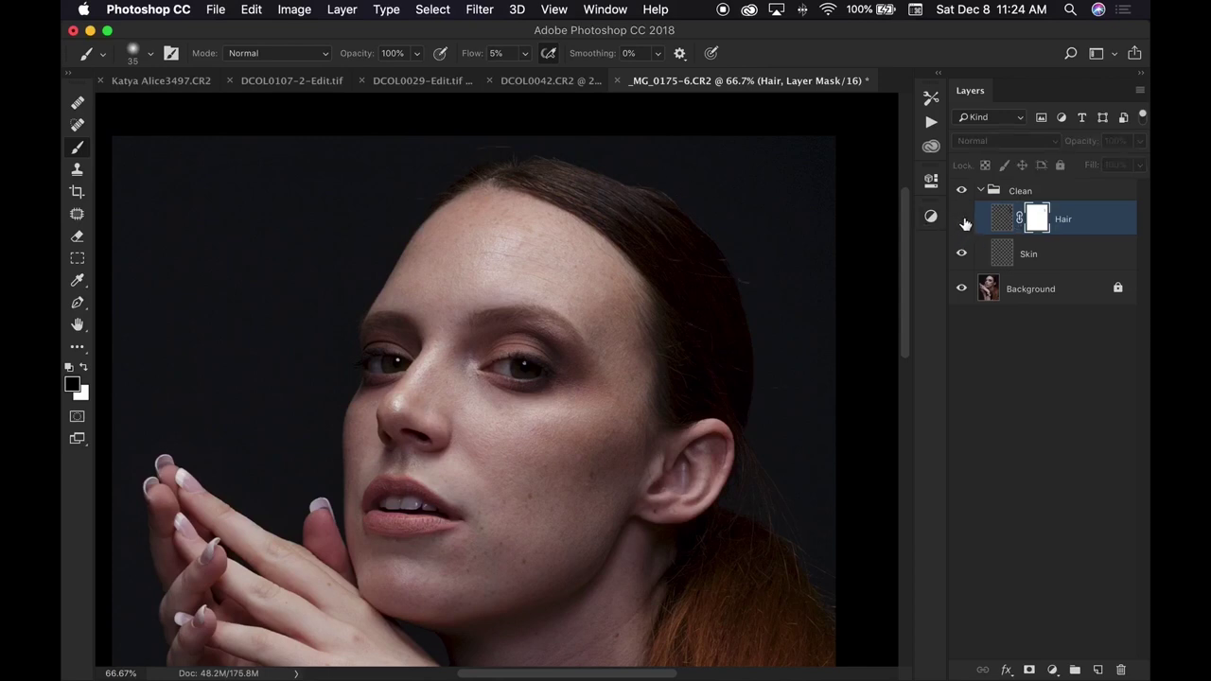
left_click(961, 218)
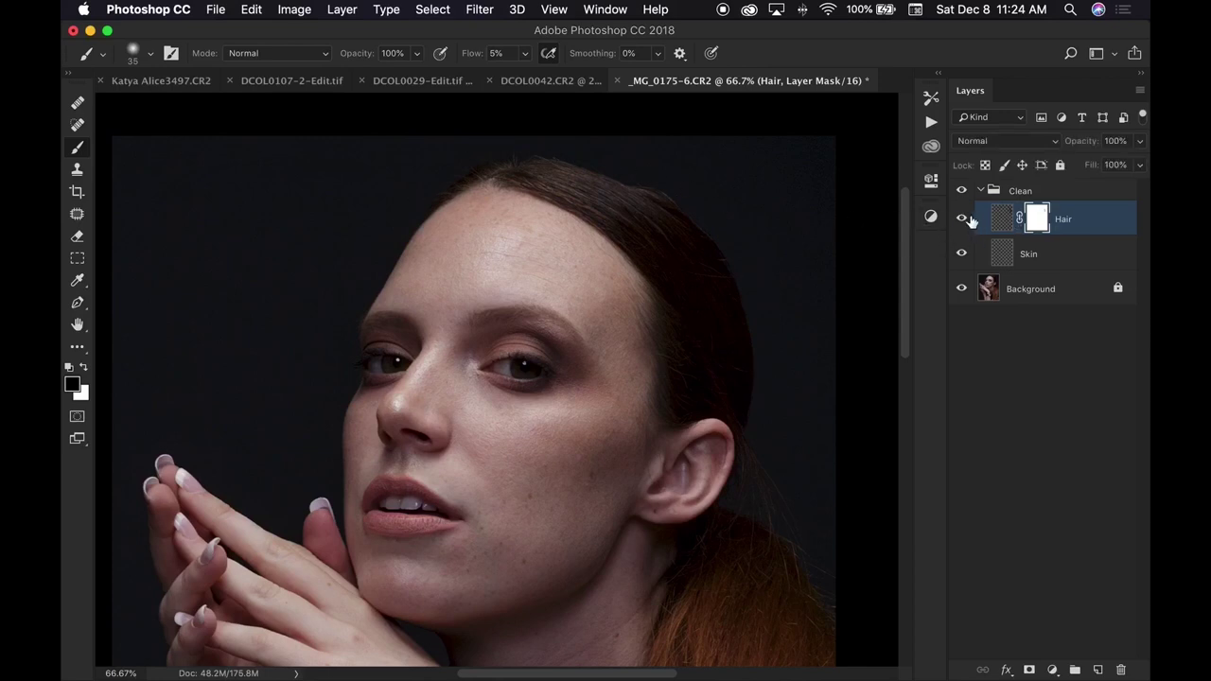
left_click(962, 219)
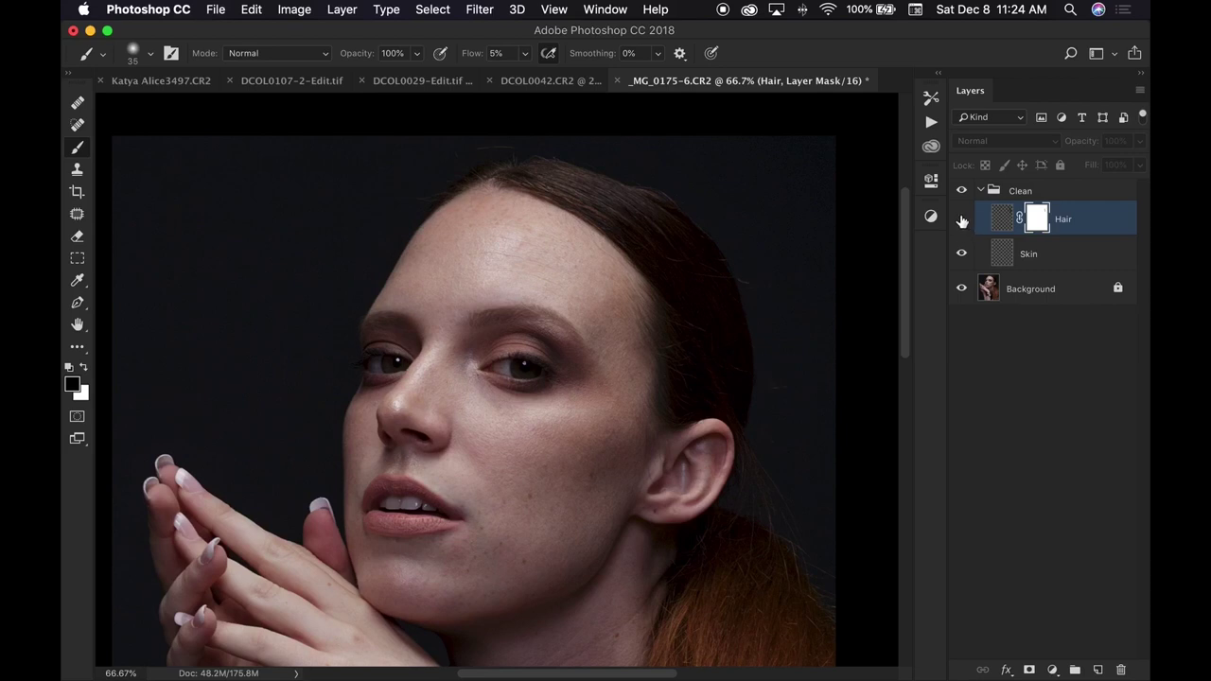
left_click(961, 220)
left_click_drag(676, 349, 704, 262)
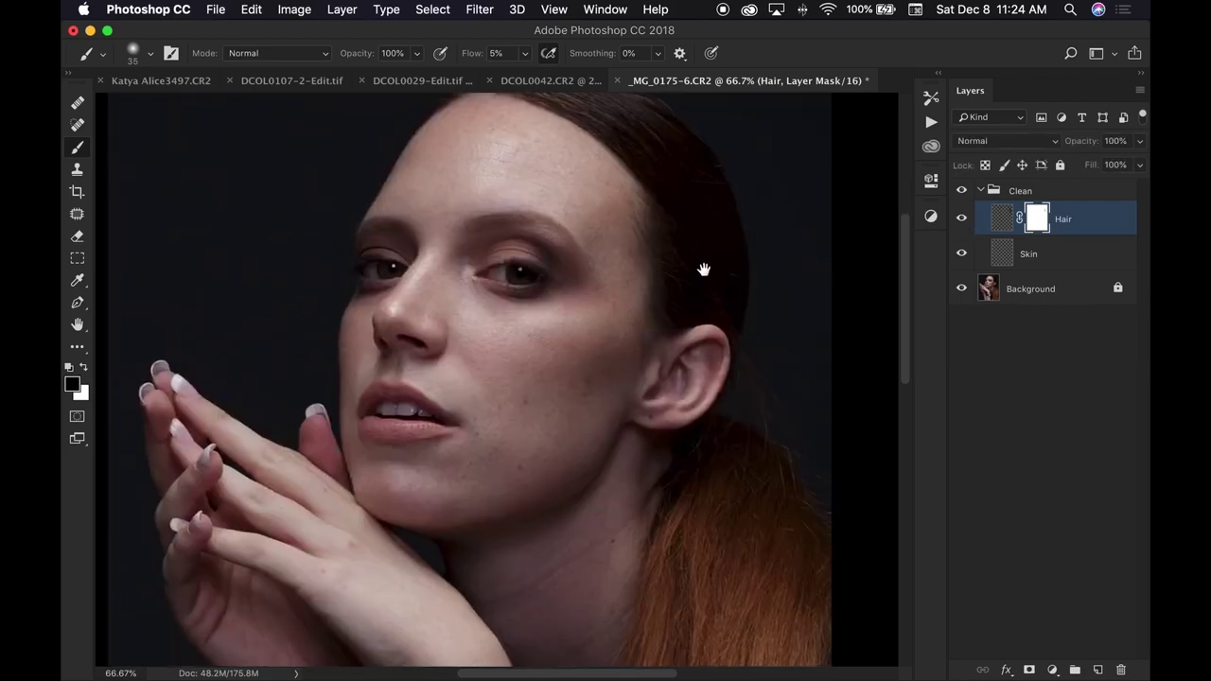
scroll(703, 262, "down", 5)
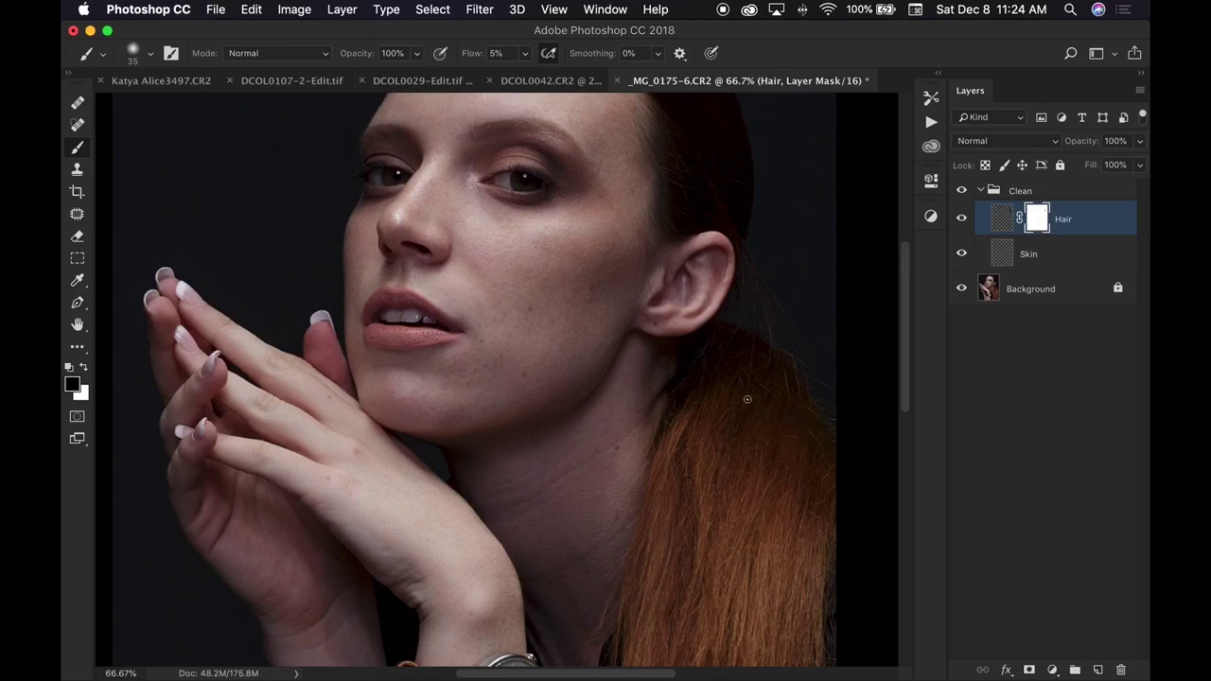
scroll(759, 354, "up", 4)
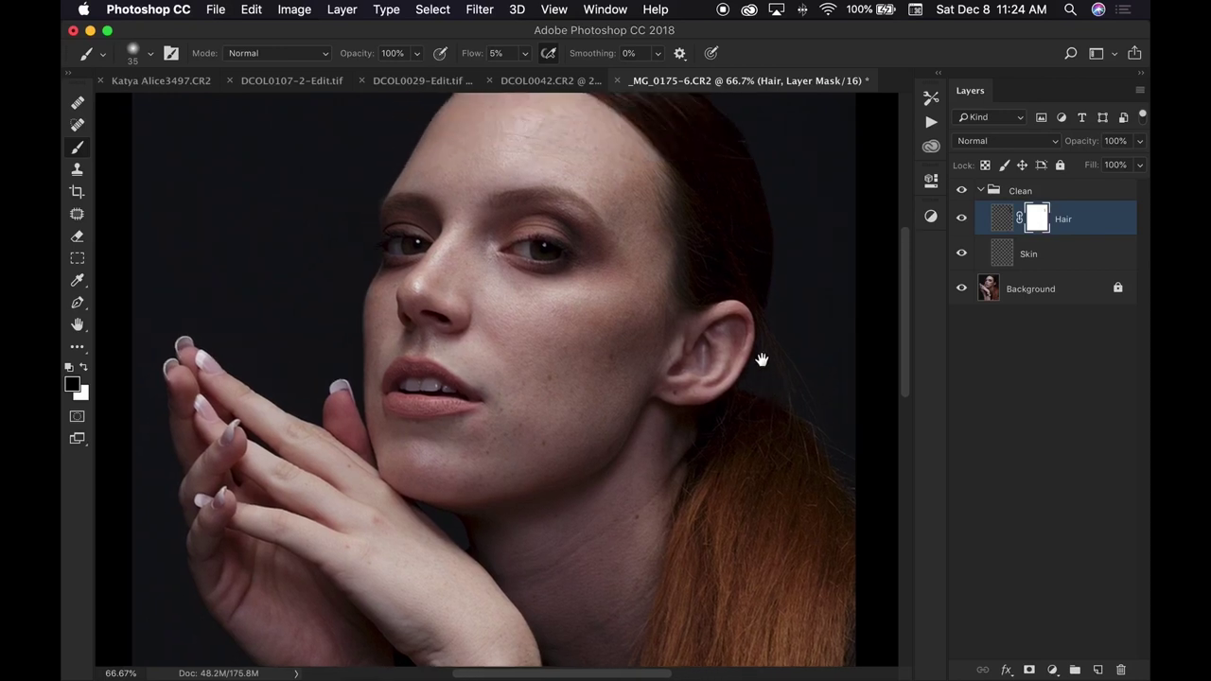
scroll(724, 312, "up", 3)
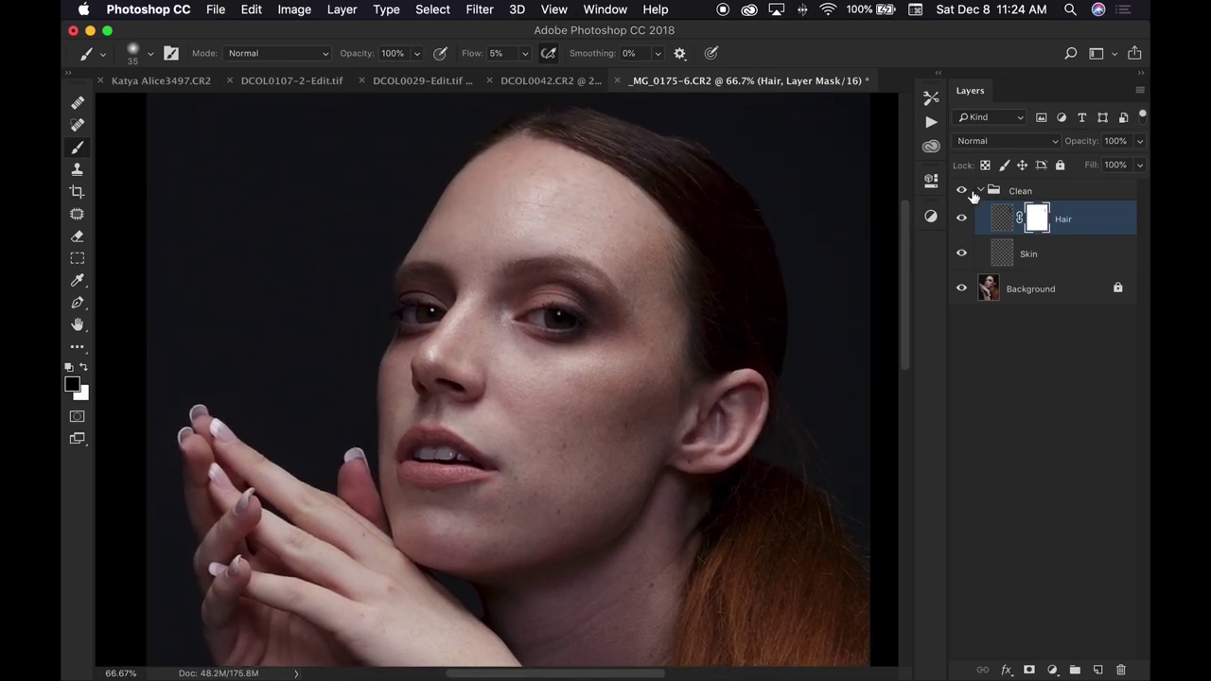
Toggle the Clean group's visibility to compare the cleanup, leaving it visible.
left_click(961, 192)
left_click(961, 192)
left_click(961, 192)
left_click(961, 193)
left_click(962, 193)
left_click(962, 192)
left_click(962, 193)
left_click(962, 192)
Zoom out to the whole portrait, select the Skin layer, and choose the Healing Brush.
key("super+minus")
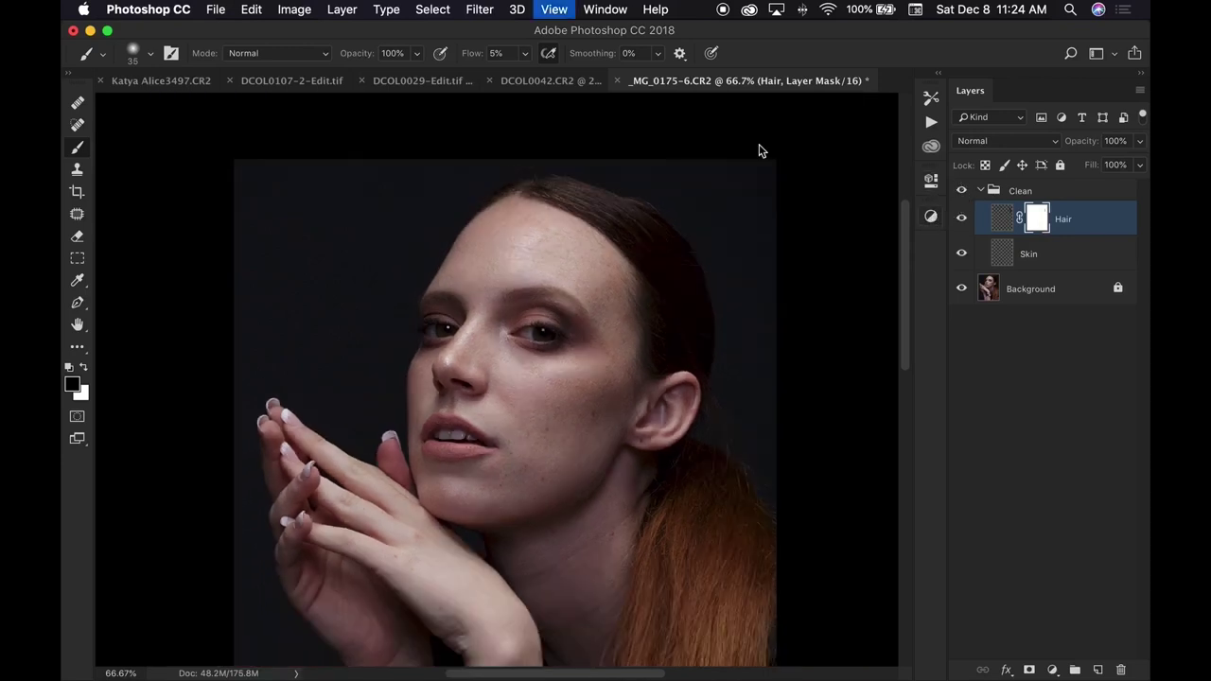
scroll(595, 349, "down", 3)
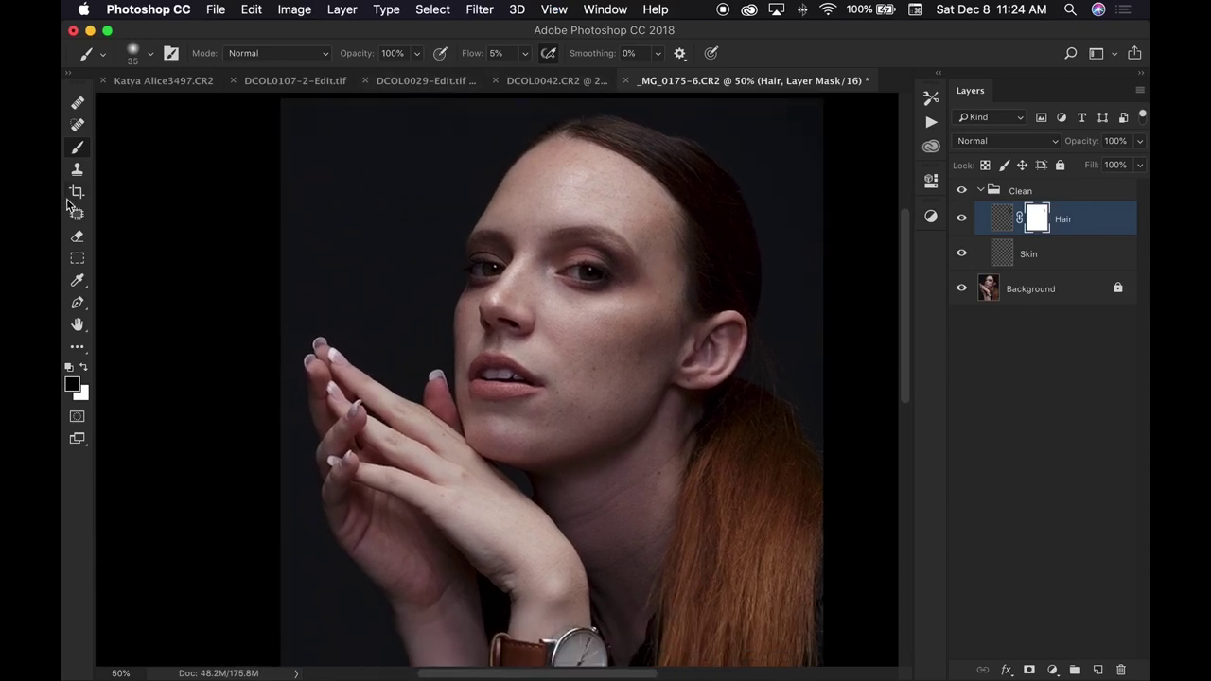
left_click(79, 173)
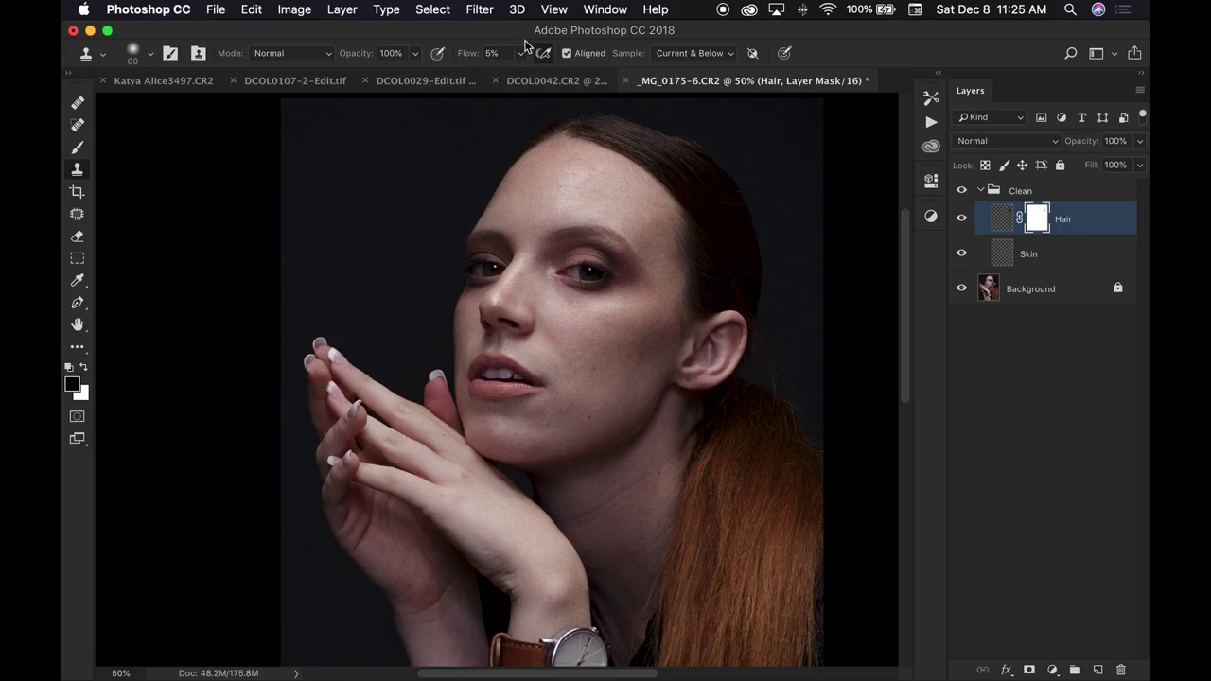
left_click(1010, 261)
key("x")
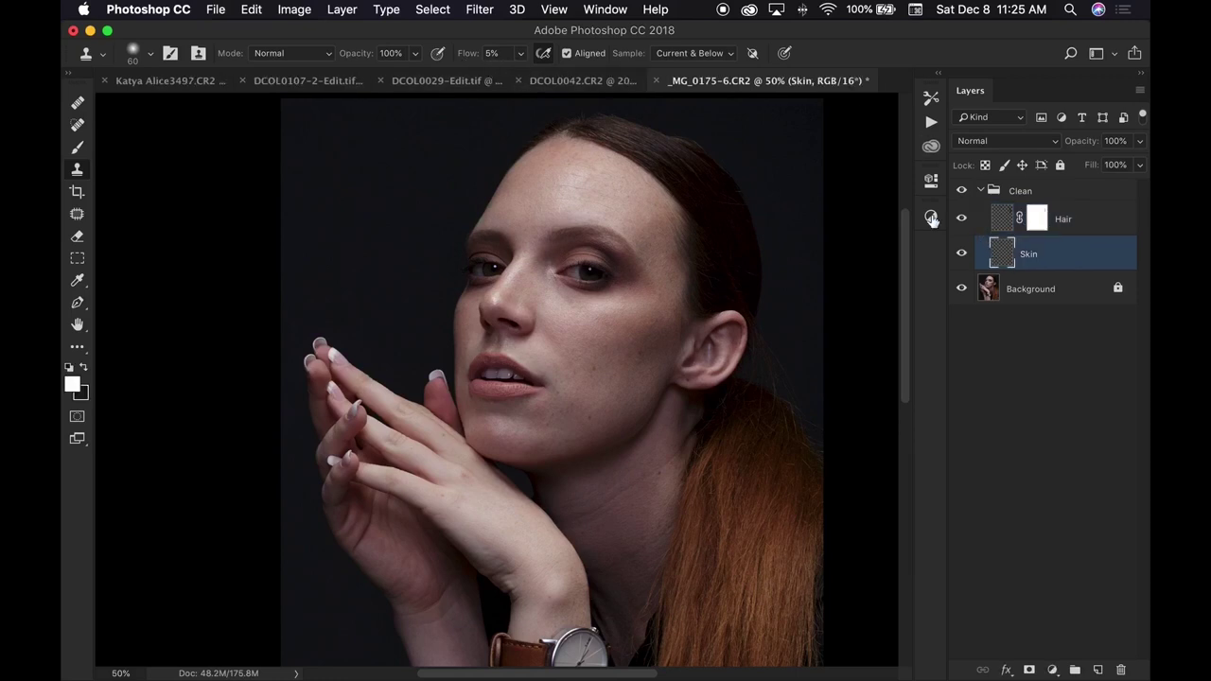
left_click(81, 122)
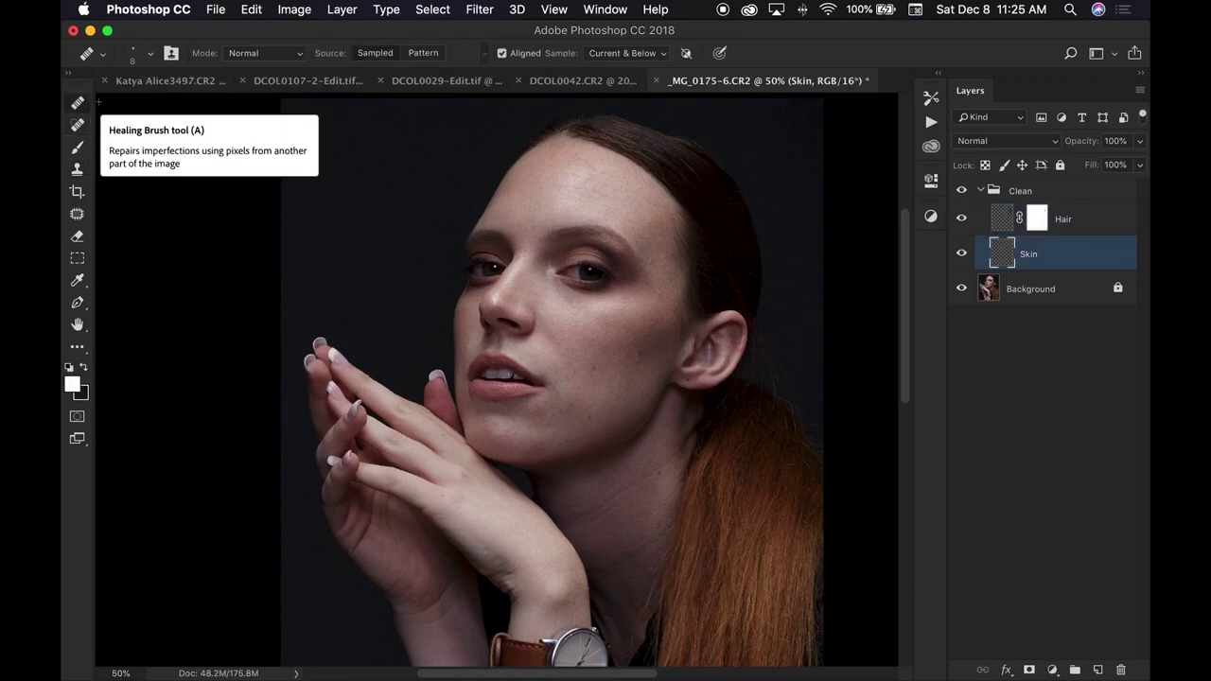